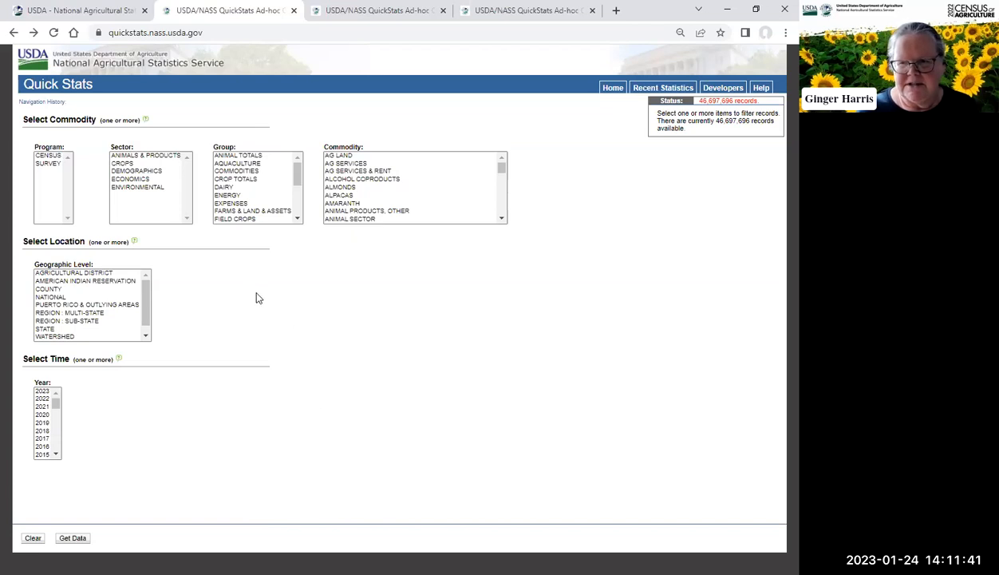
Step: Filter the query to the CENSUS program, year 2021 and NATIONAL geographic level, and retrieve the data
click(51, 156)
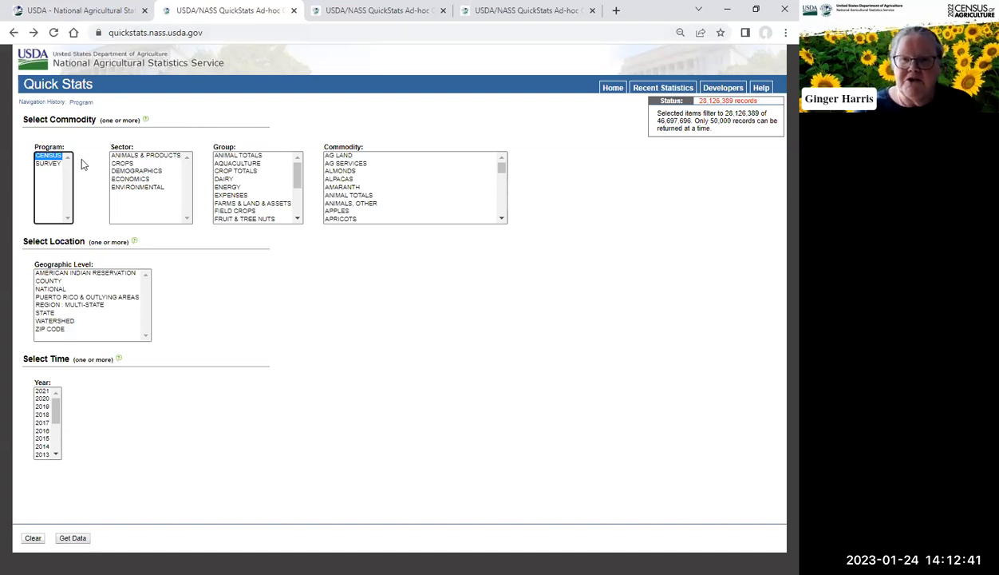
click(42, 392)
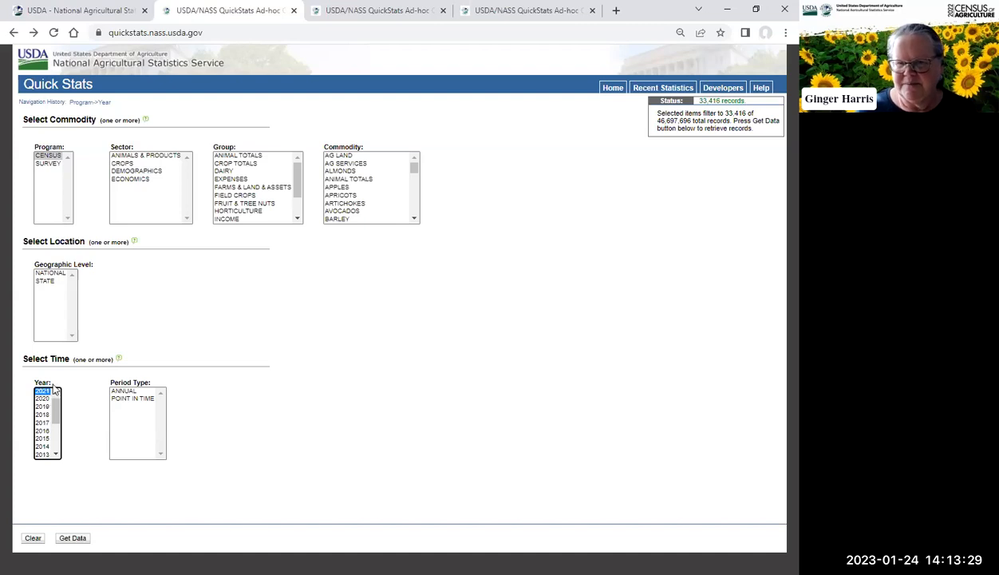
click(50, 274)
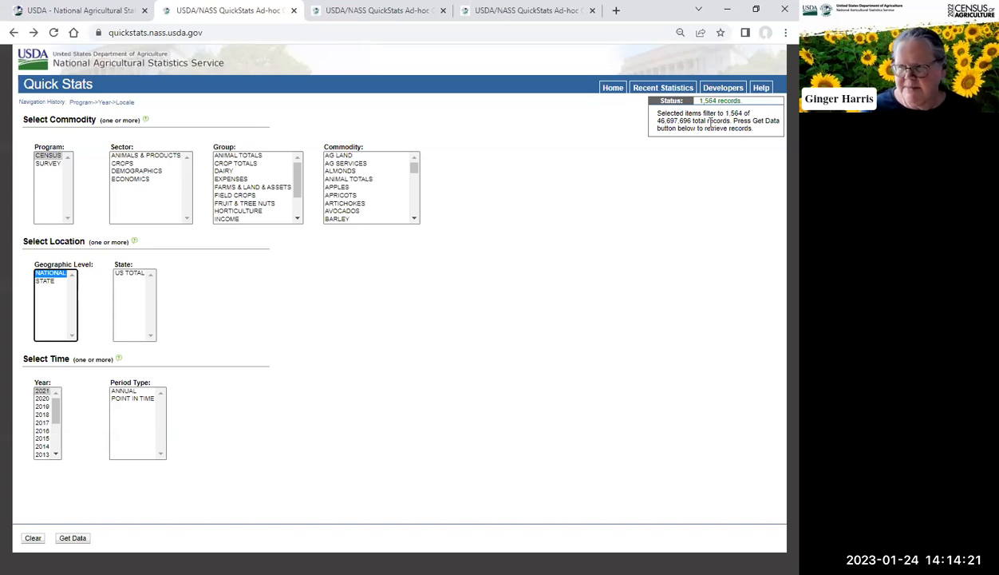
click(71, 540)
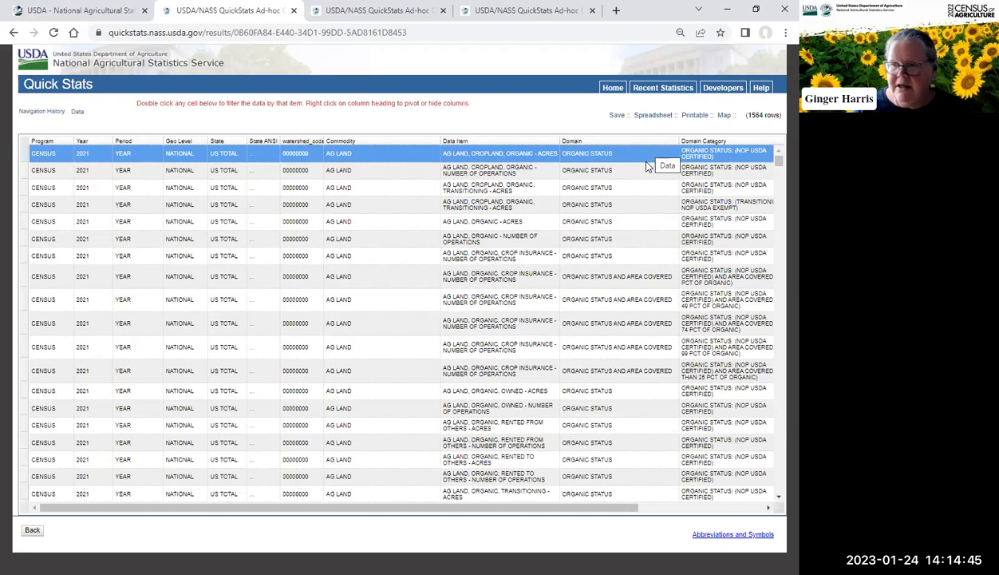
Step: Browse the result rows and scroll across the table to the value columns
click(565, 168)
click(574, 152)
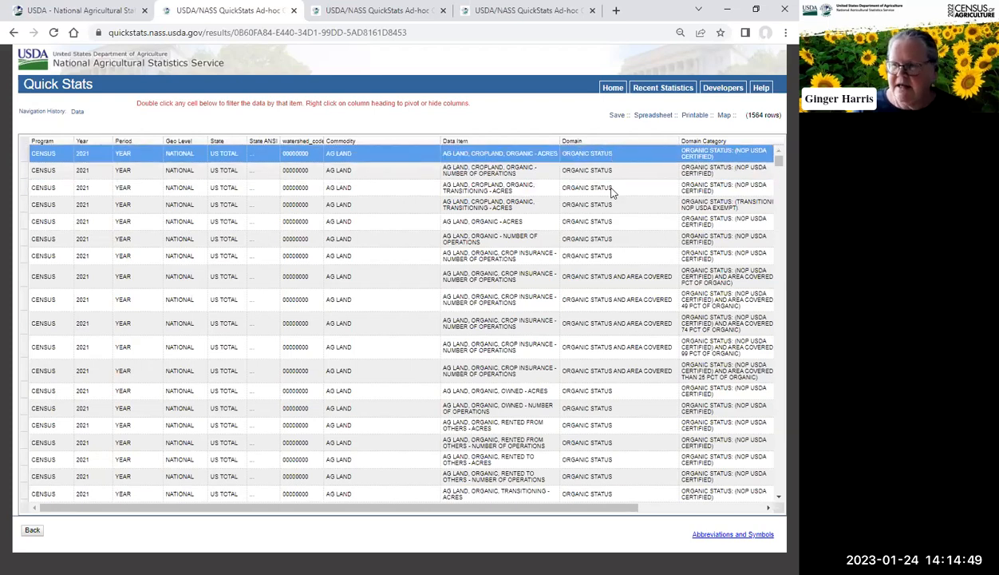
click(597, 282)
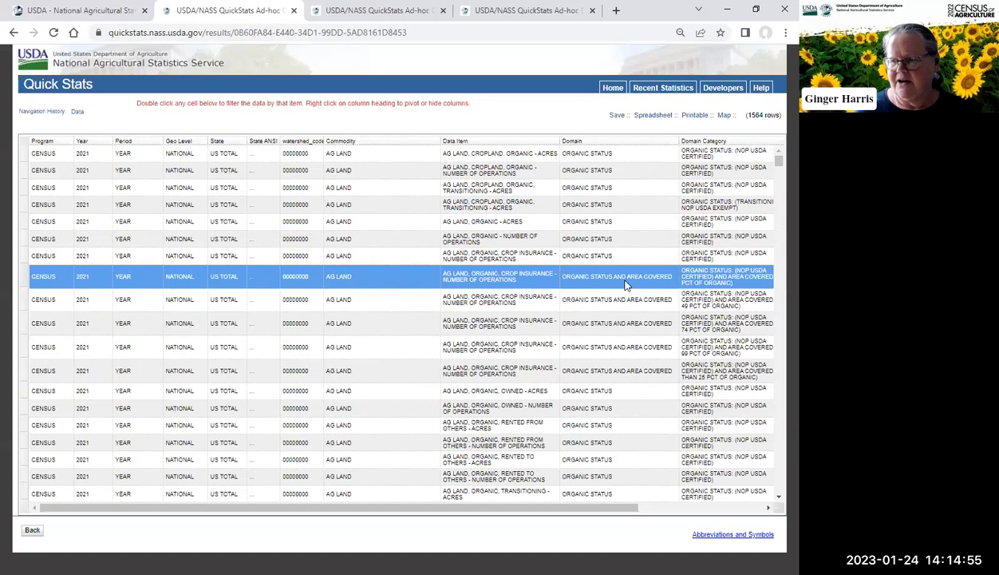
click(568, 370)
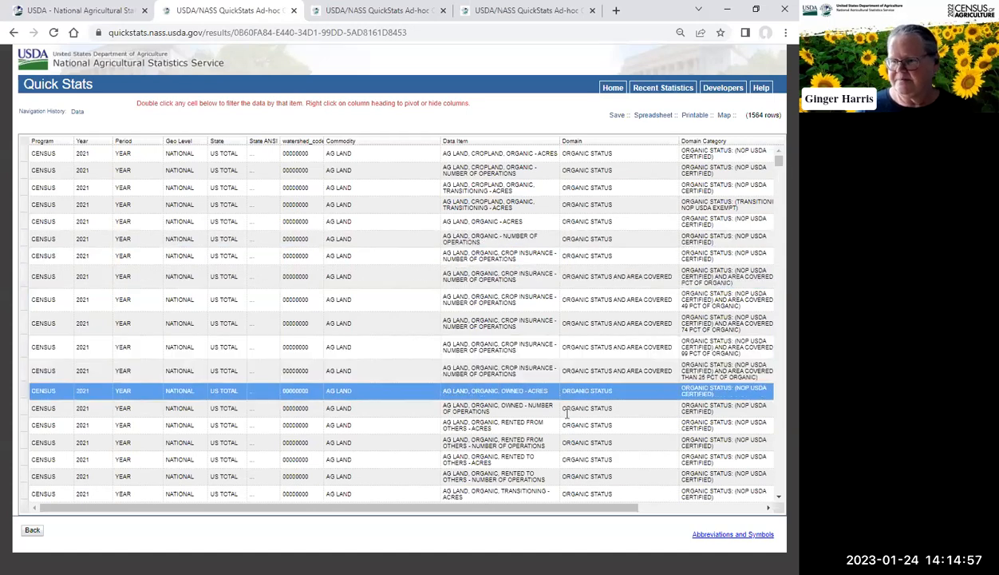
click(391, 425)
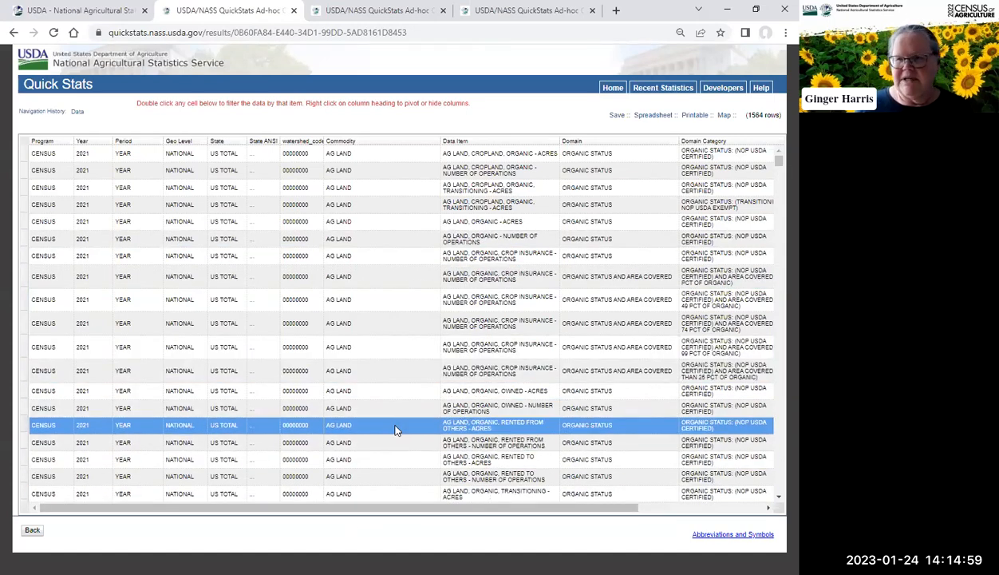
click(547, 224)
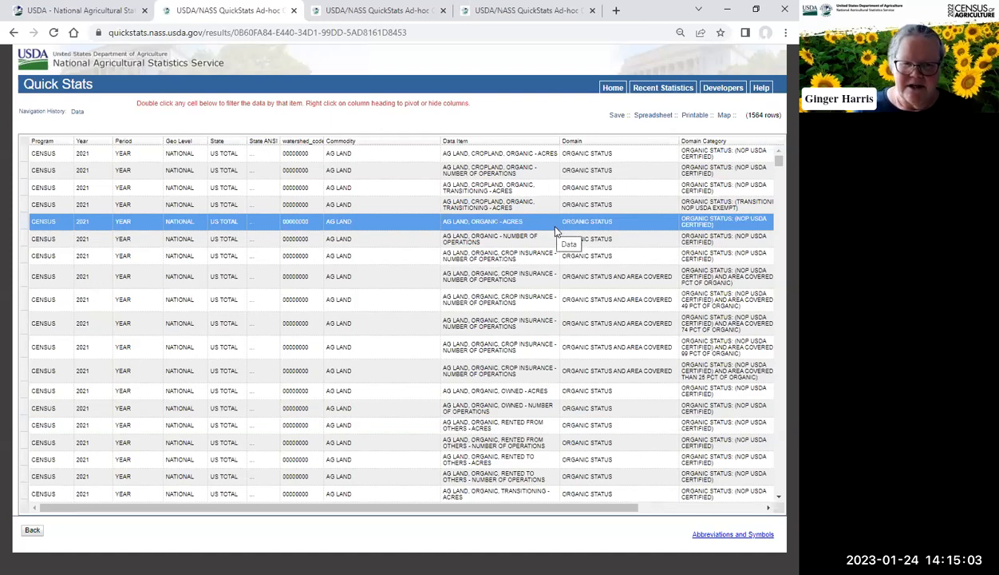
click(551, 240)
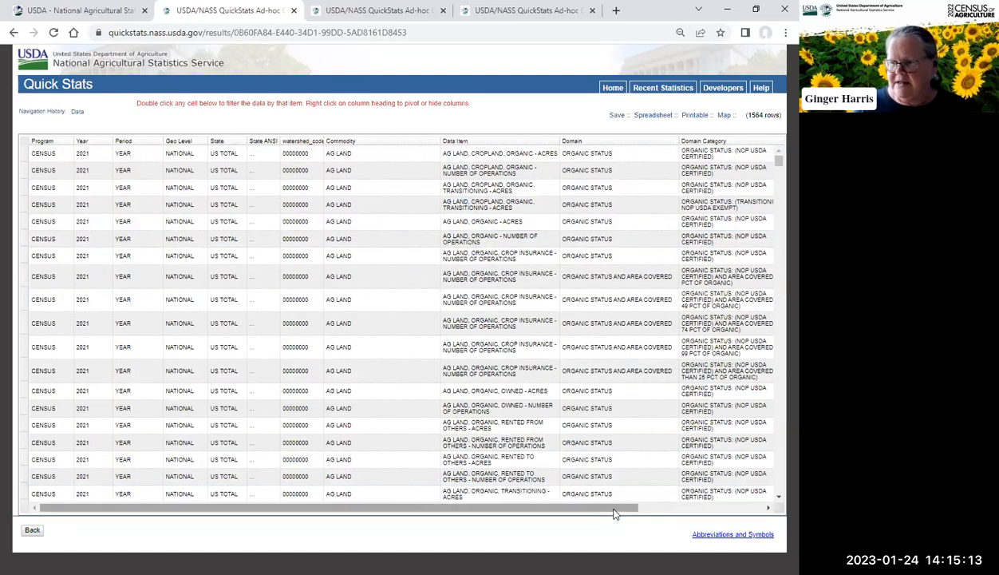
drag(451, 512, 579, 510)
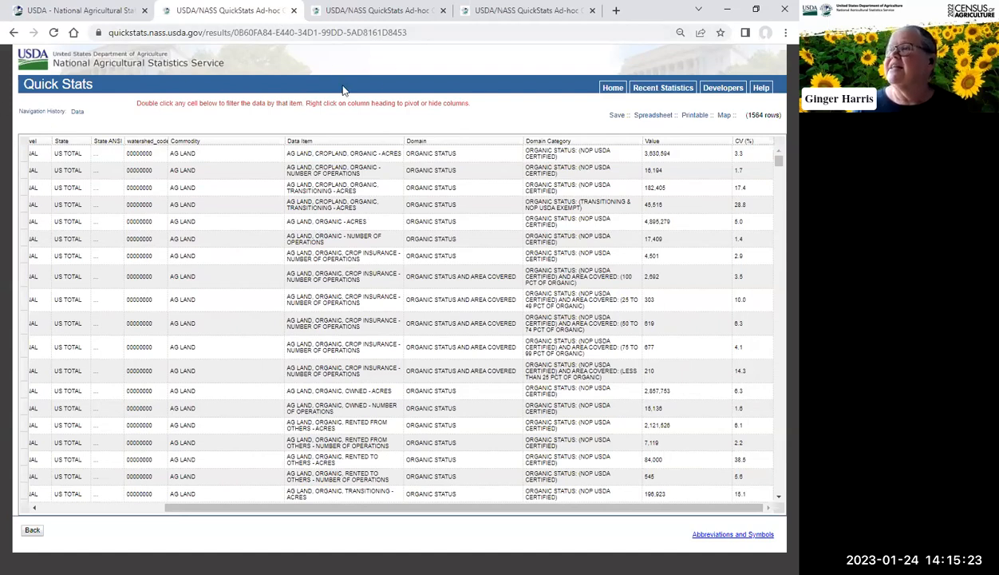
Step: Download the results as a Microsoft Excel comma-separated values file to Downloads and open it
click(654, 117)
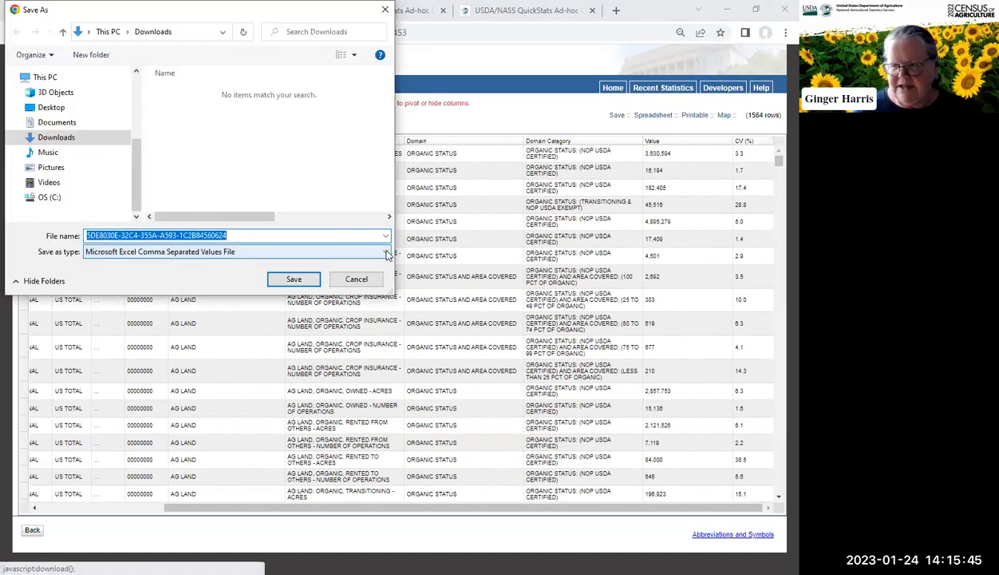
click(386, 253)
click(388, 254)
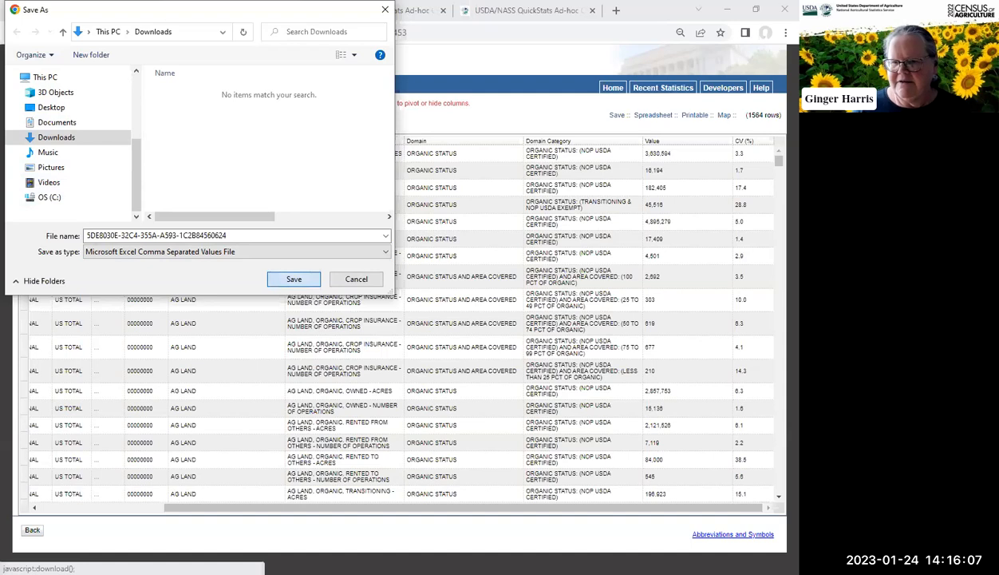
click(294, 279)
click(133, 557)
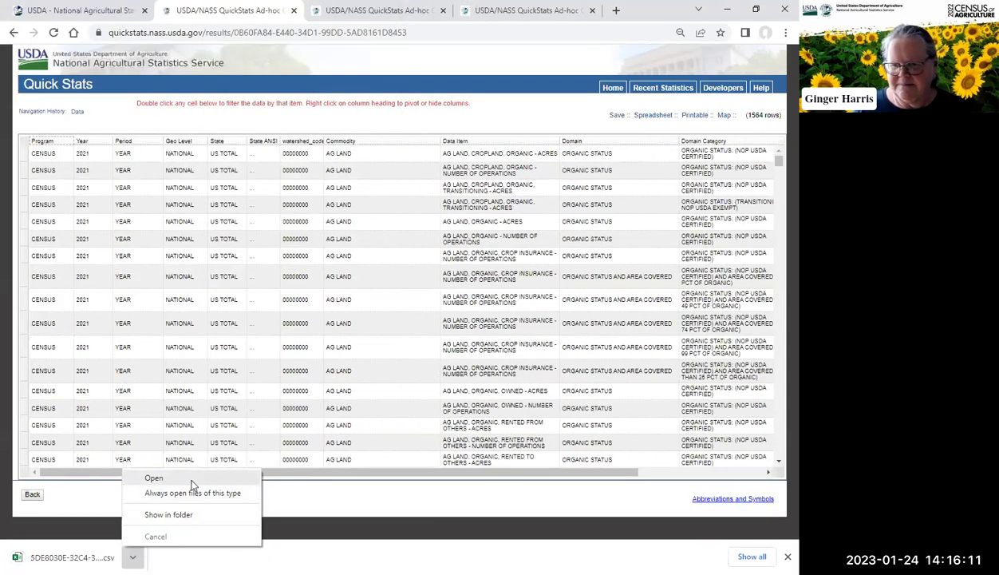
click(191, 479)
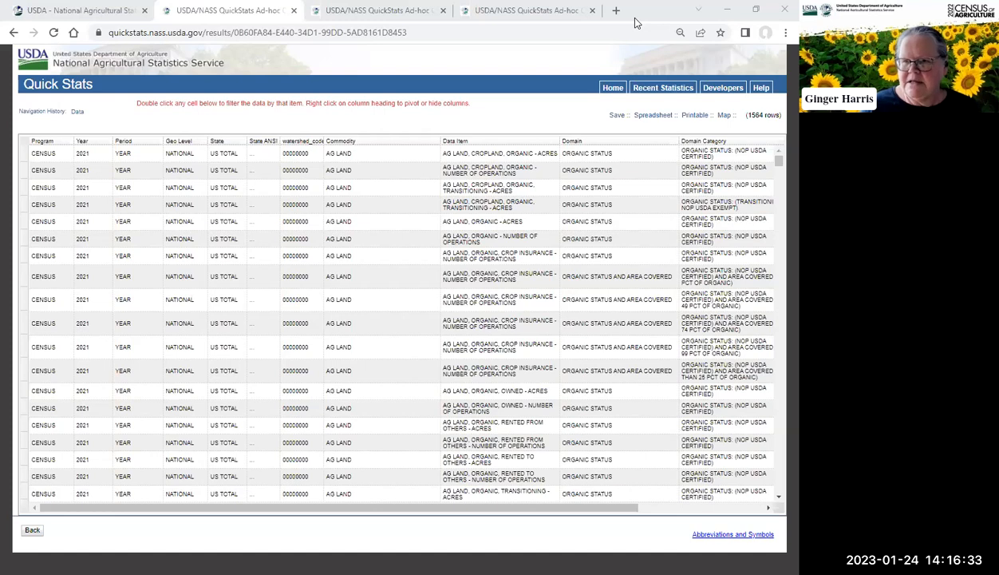
Step: Examine the result rows and their value and CV columns
click(526, 206)
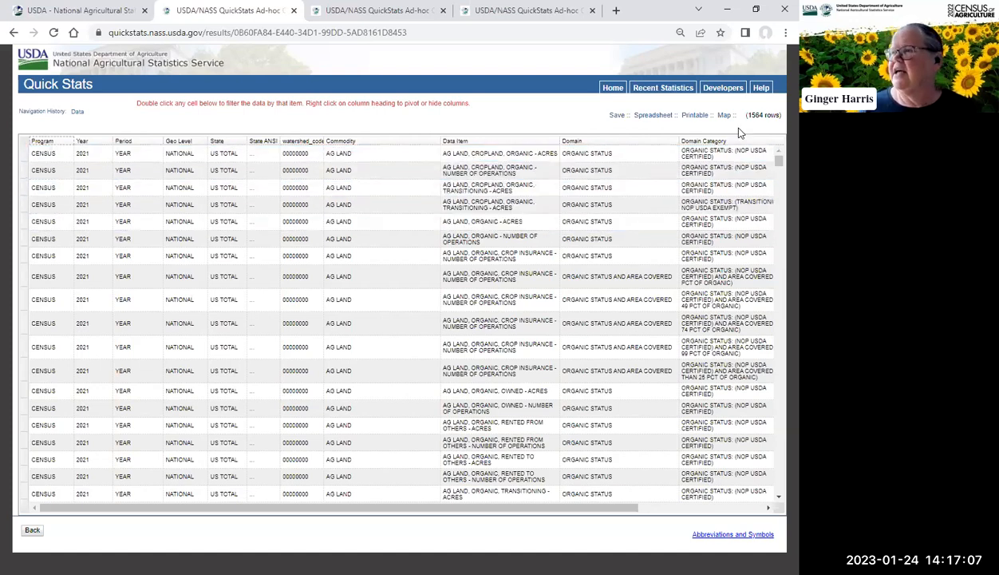
click(768, 508)
click(769, 509)
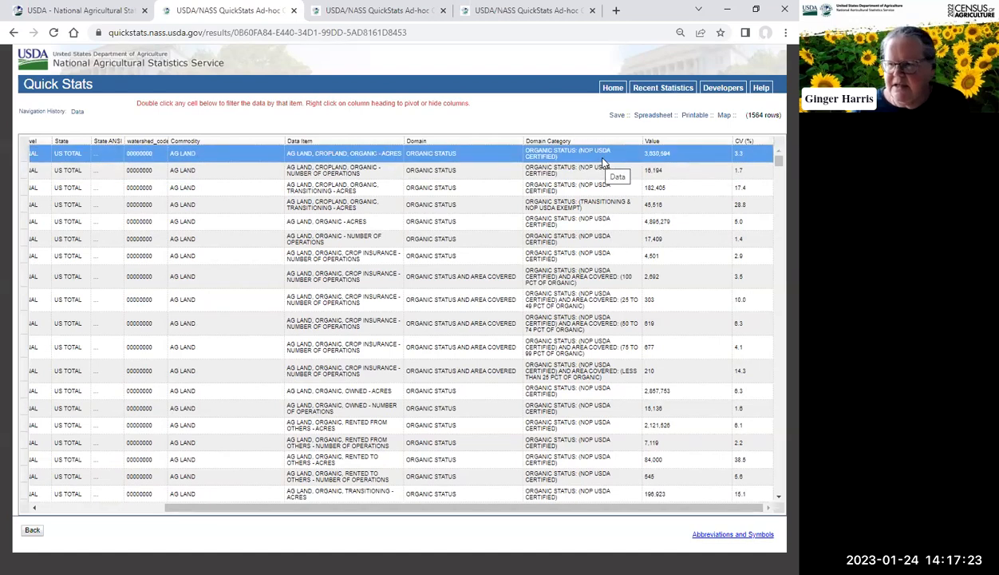
click(737, 170)
click(713, 155)
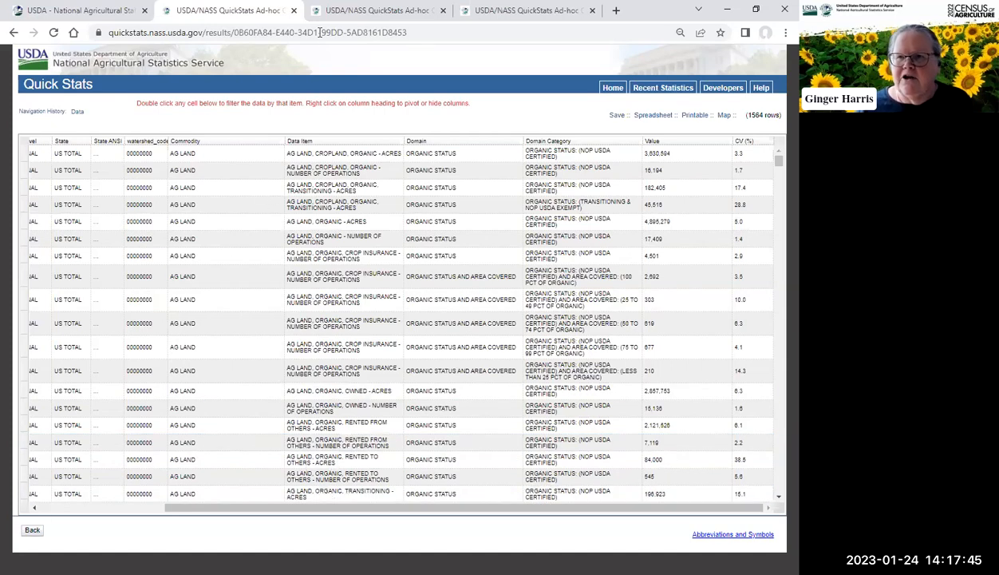
Step: Return to the query form and clear all selections
click(31, 529)
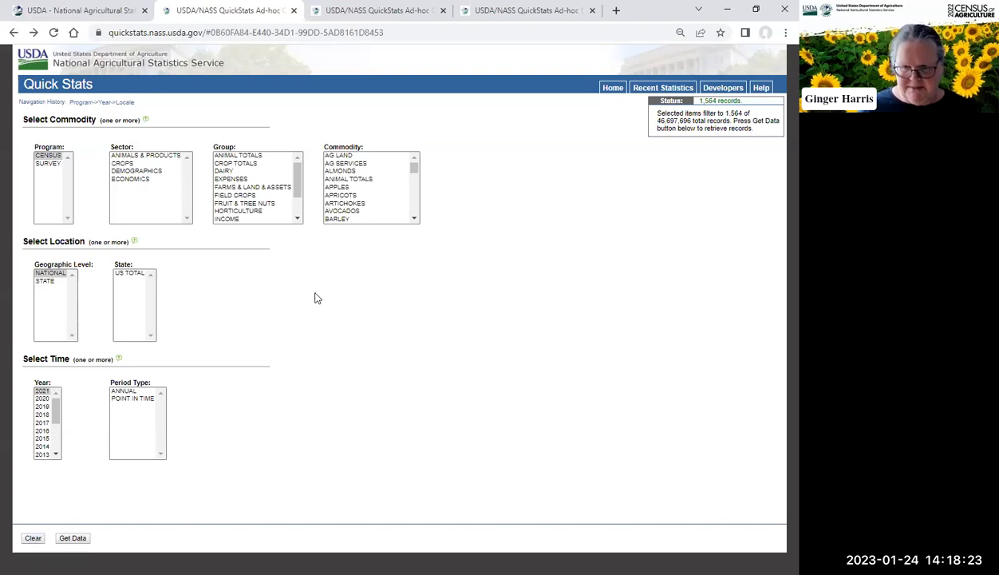
click(32, 539)
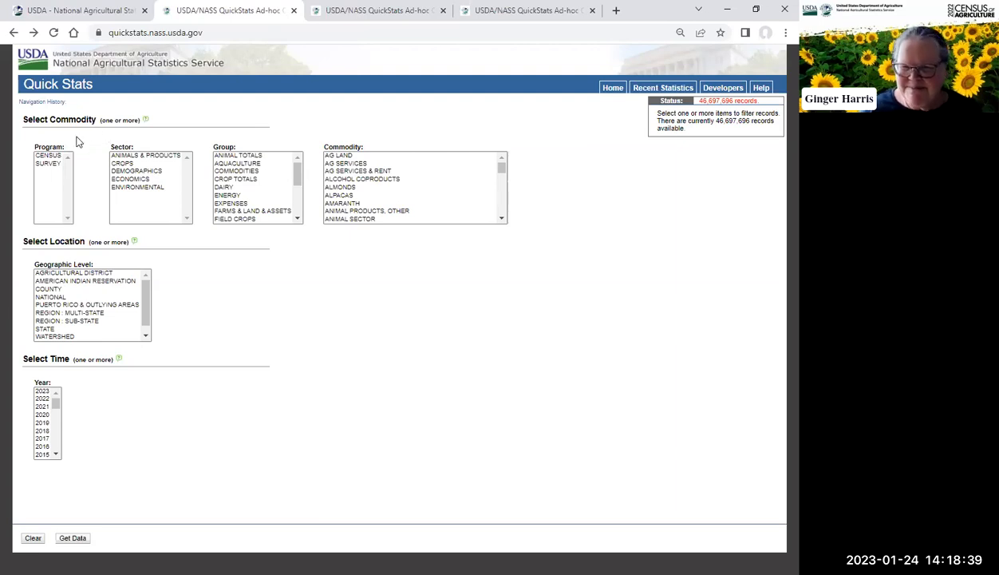
Step: Select the CENSUS program, years 2021 and 2019, and both NATIONAL and STATE geographic levels
click(49, 156)
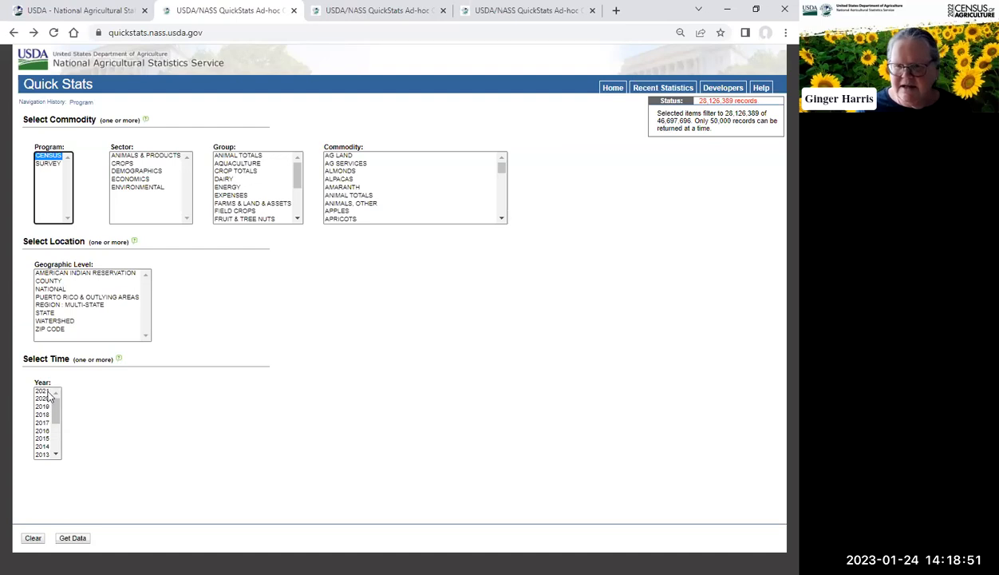
click(44, 391)
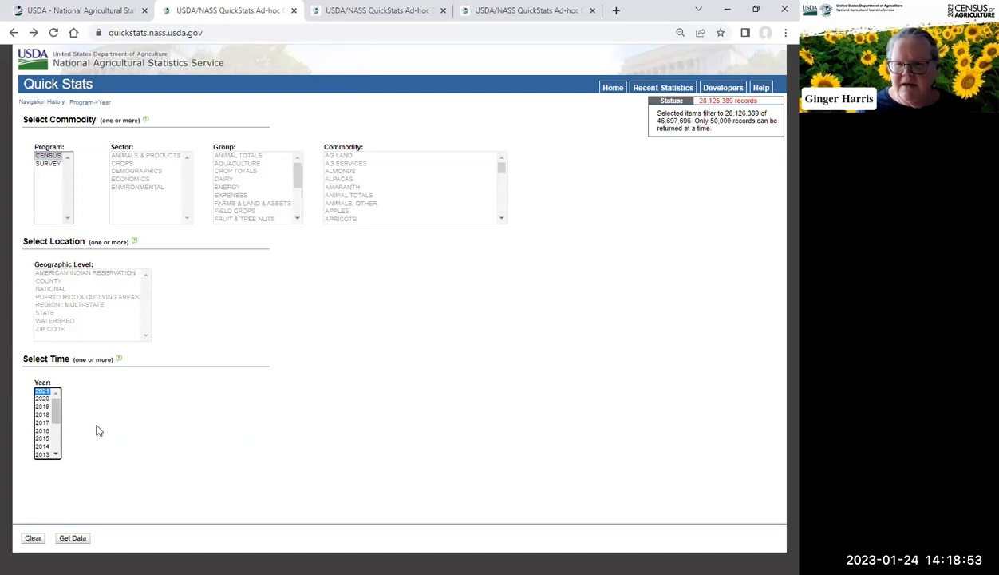
ctrl+click(45, 407)
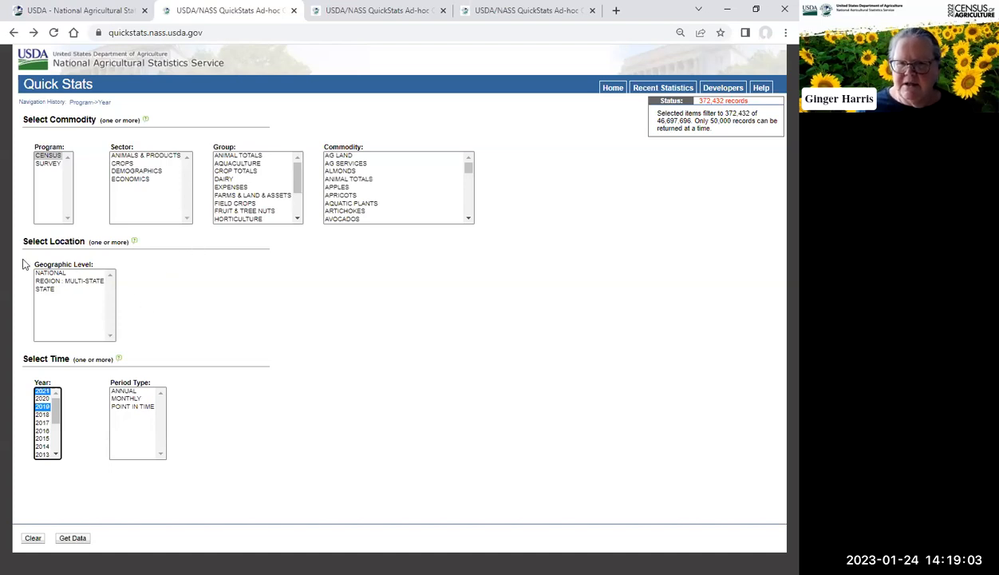
click(65, 272)
ctrl+click(49, 288)
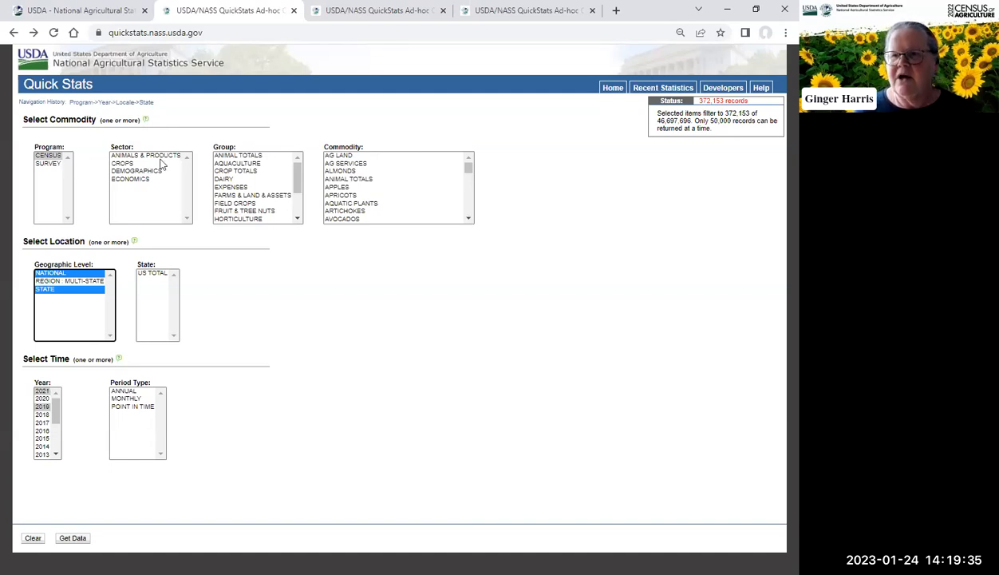
Step: Choose the DAIRY group and the MILK commodity
click(299, 209)
drag(299, 207, 292, 177)
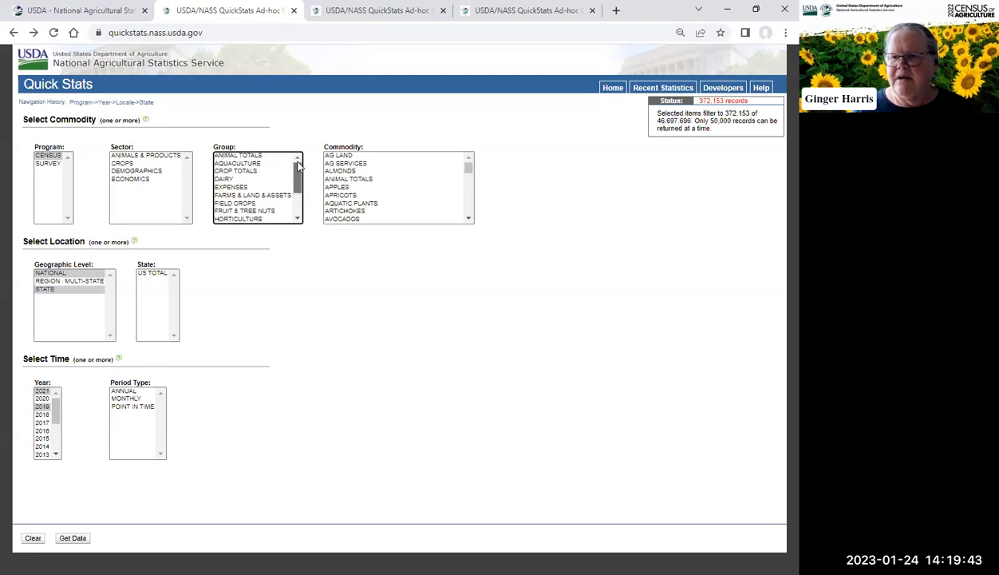
click(235, 180)
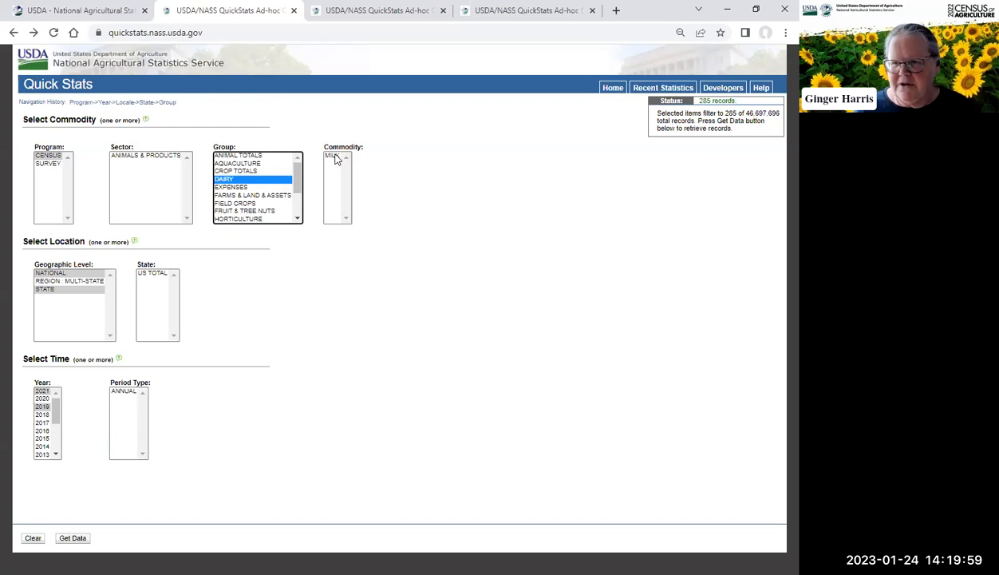
click(334, 156)
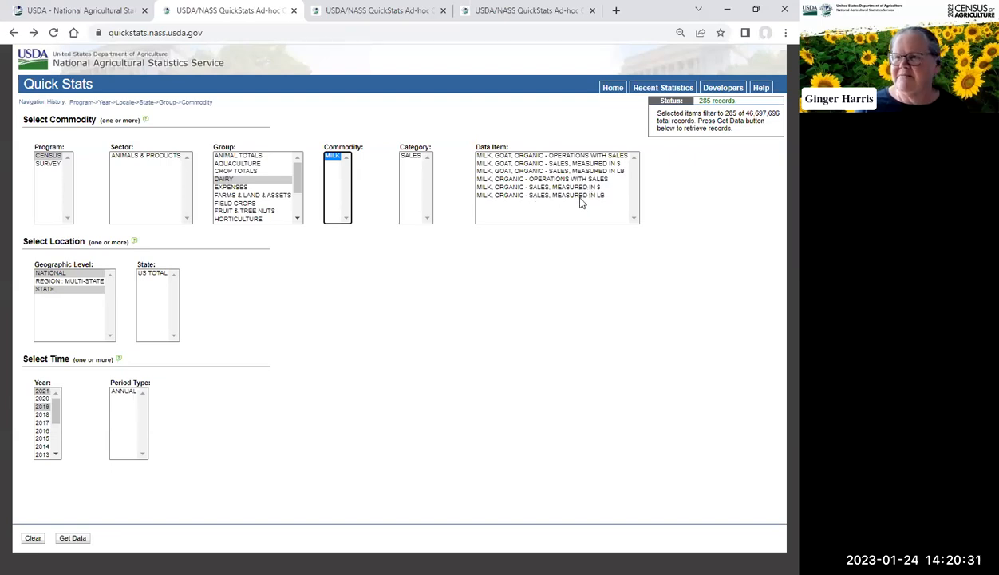
Step: Select the three MILK, ORGANIC data items and retrieve the data
click(534, 181)
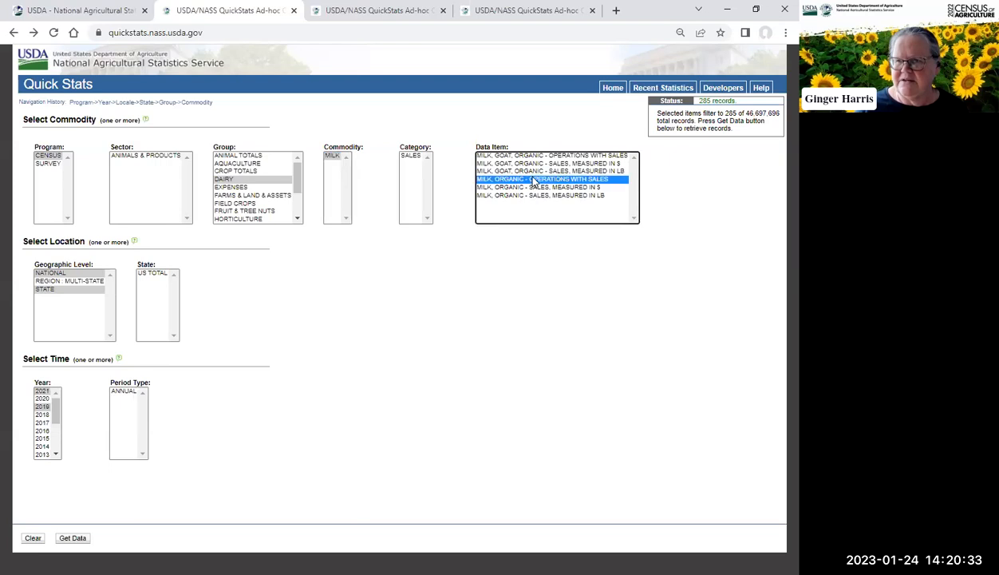
shift+click(542, 195)
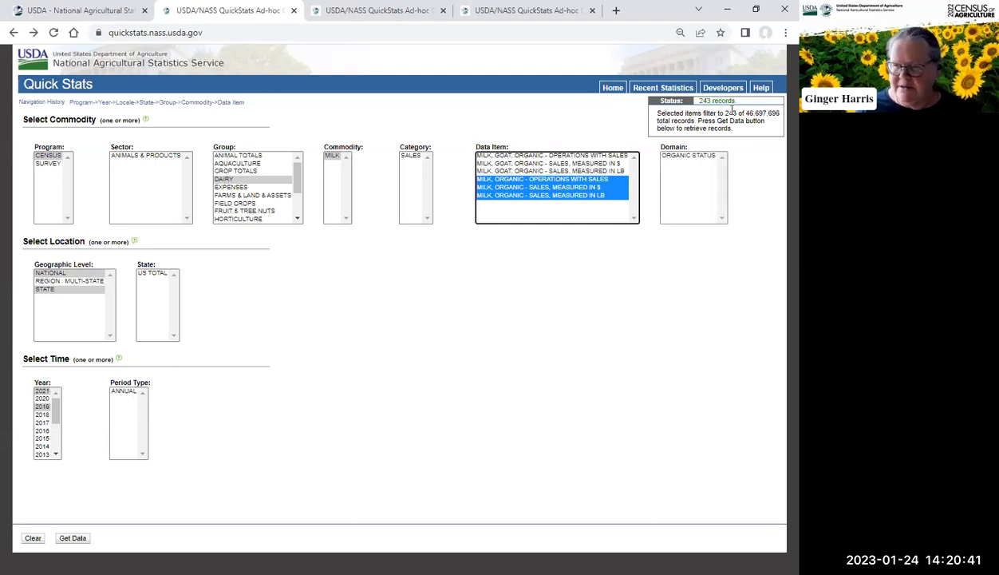
click(73, 538)
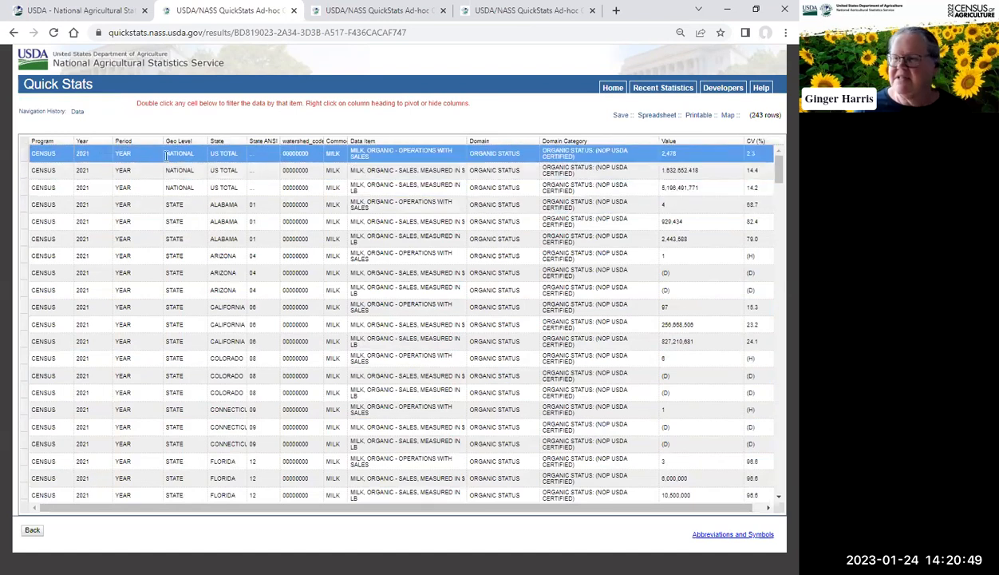
Step: Pivot the results table by Data Item
click(694, 188)
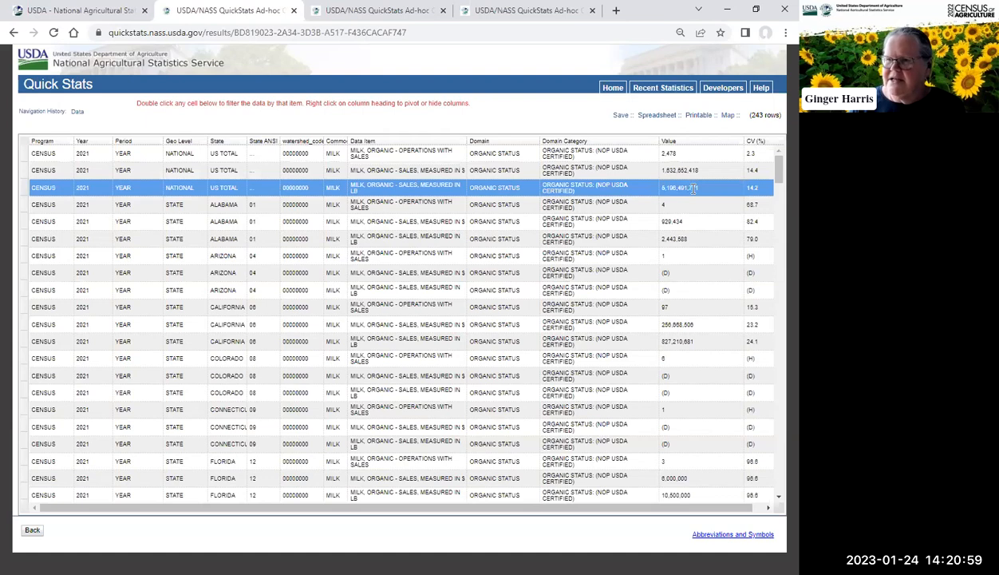
click(318, 171)
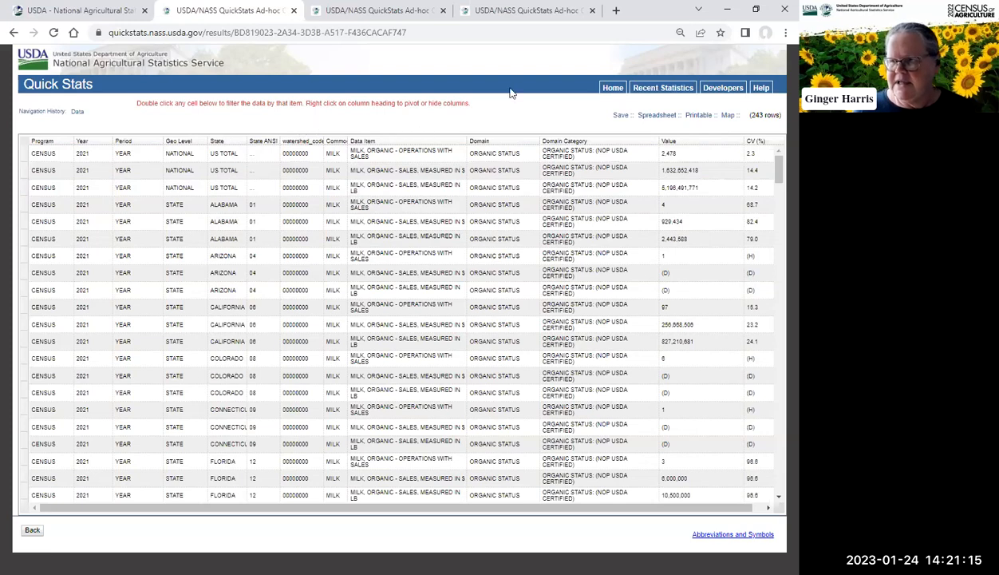
right_click(382, 141)
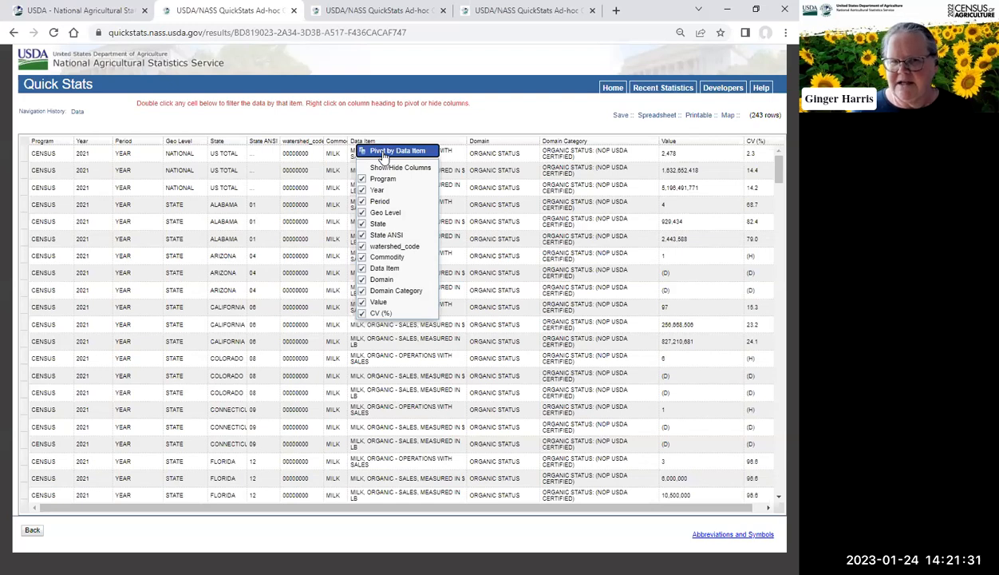
click(383, 153)
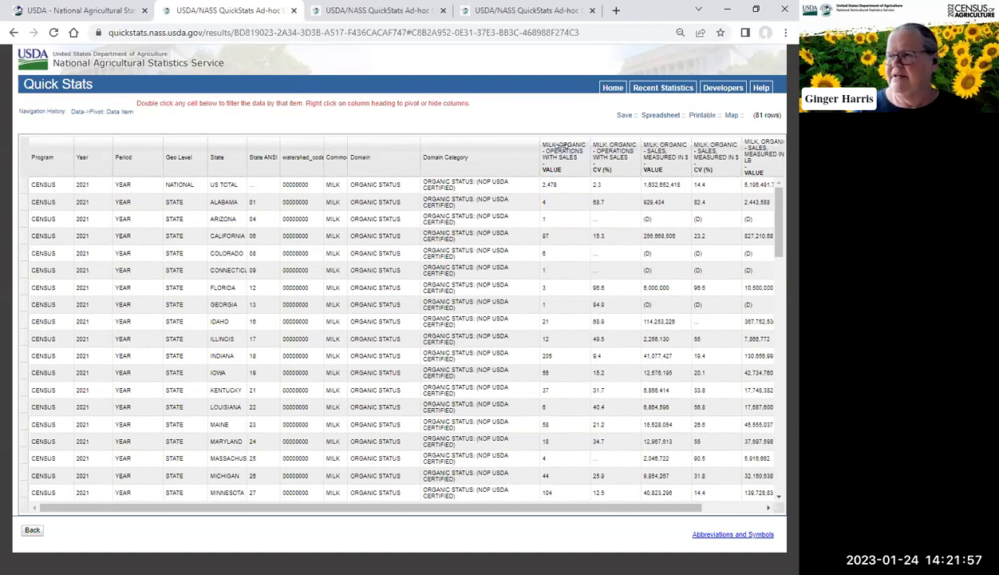
Step: Open the show/hide columns options for the results table's first data item column, then close them
right_click(561, 147)
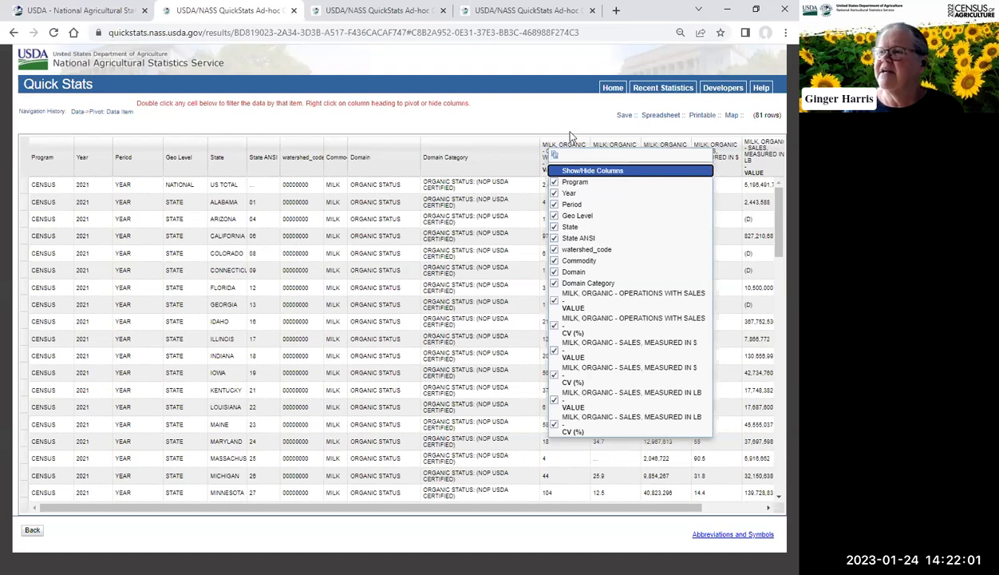
click(550, 115)
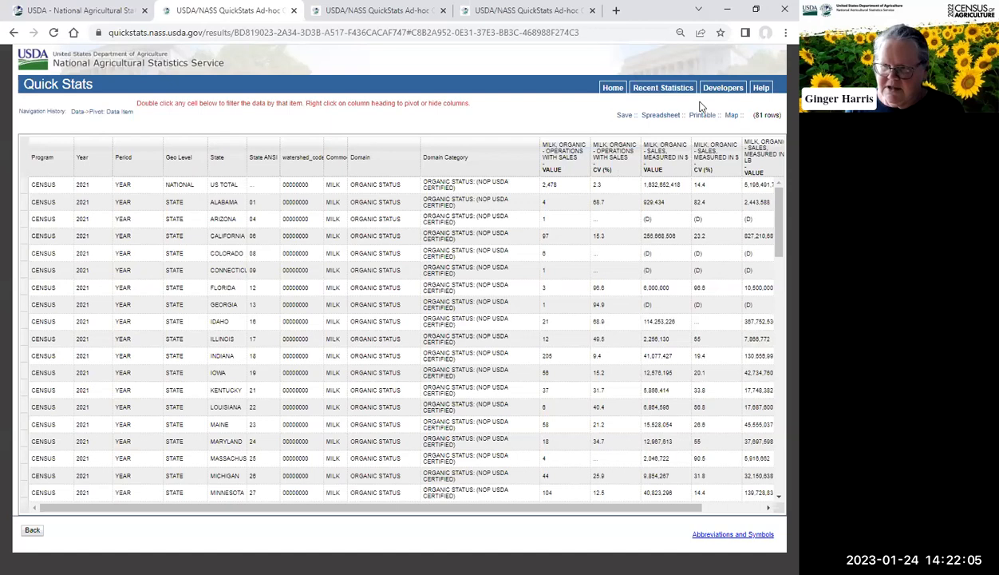
Step: Save the data set under the name "organic milk data" and select the saved results URL
click(621, 118)
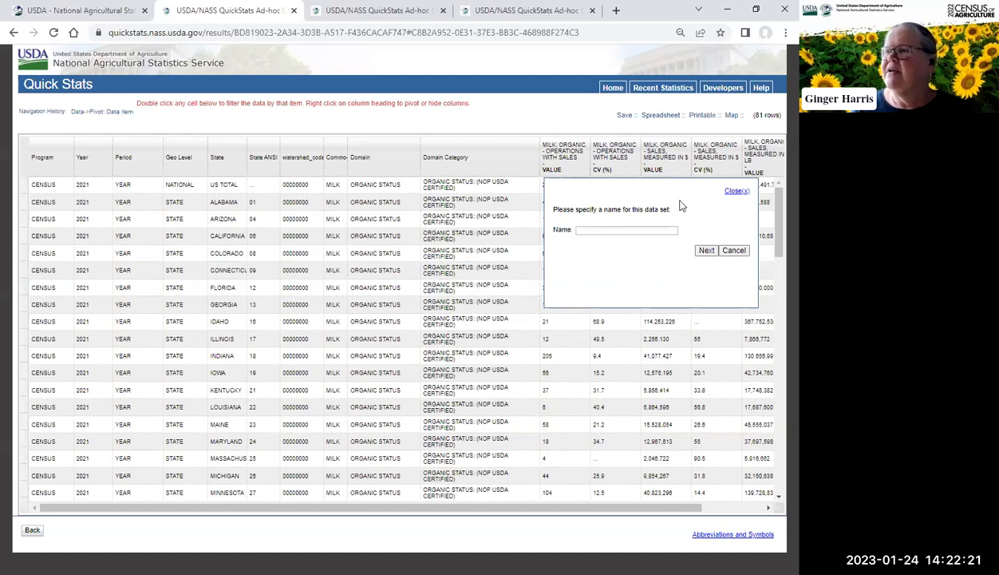
click(599, 229)
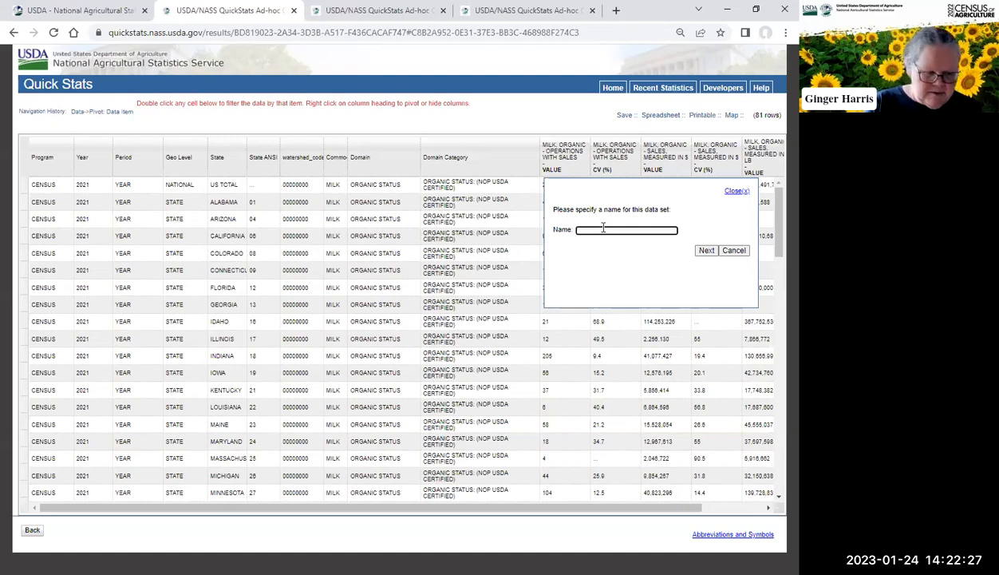
text(organic salk data)
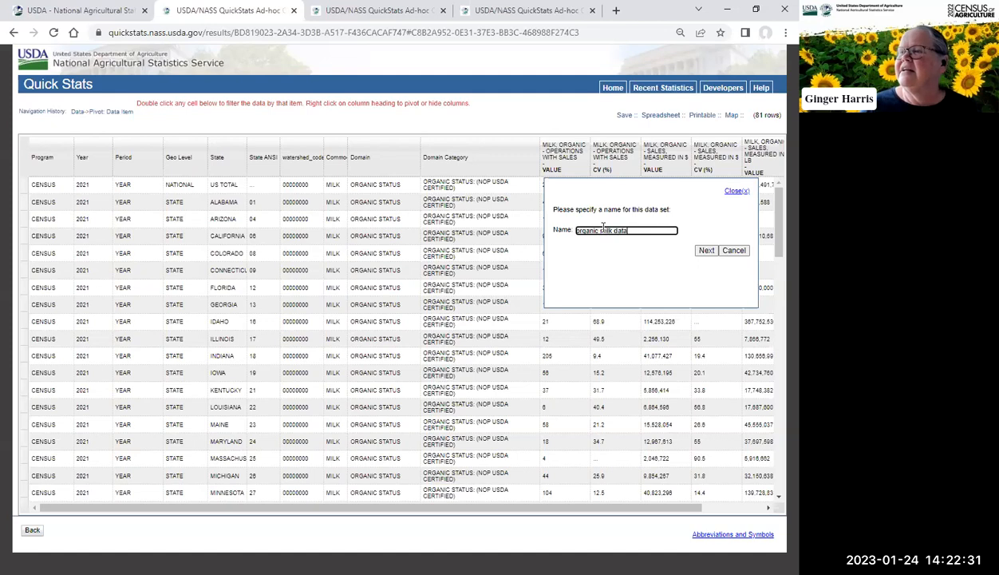
click(707, 250)
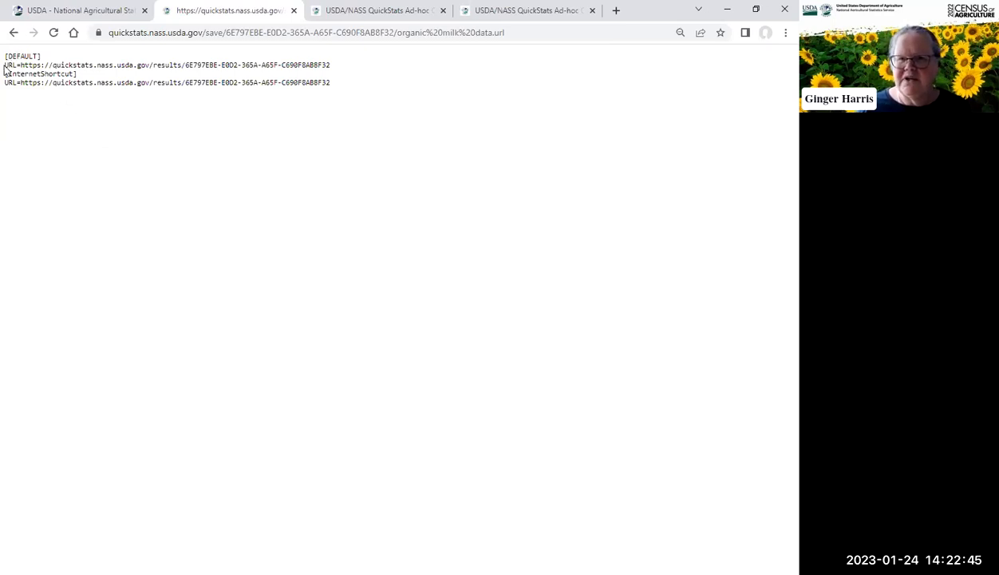
drag(5, 64, 340, 67)
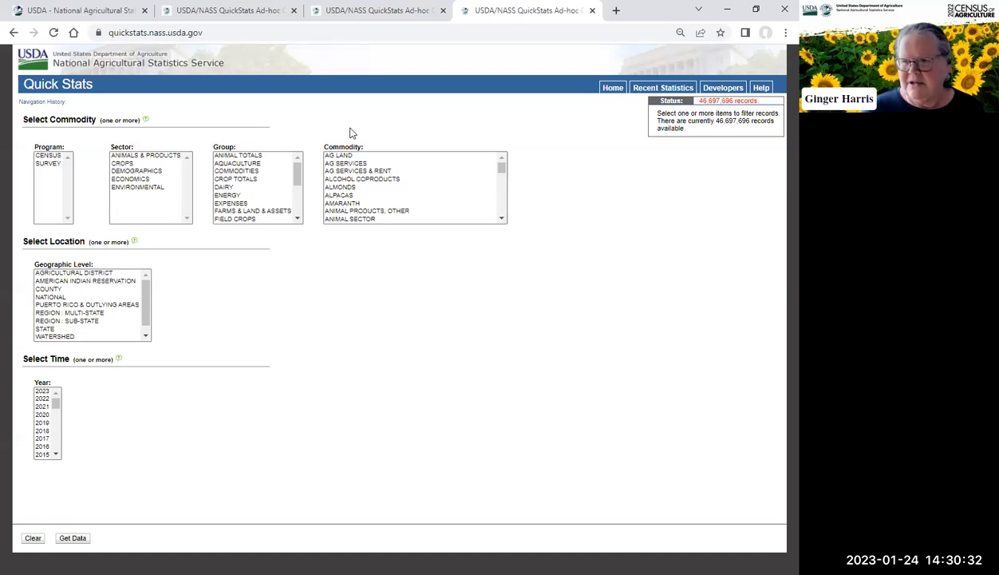
Step: Start a new query and select the CORN commodity
click(501, 218)
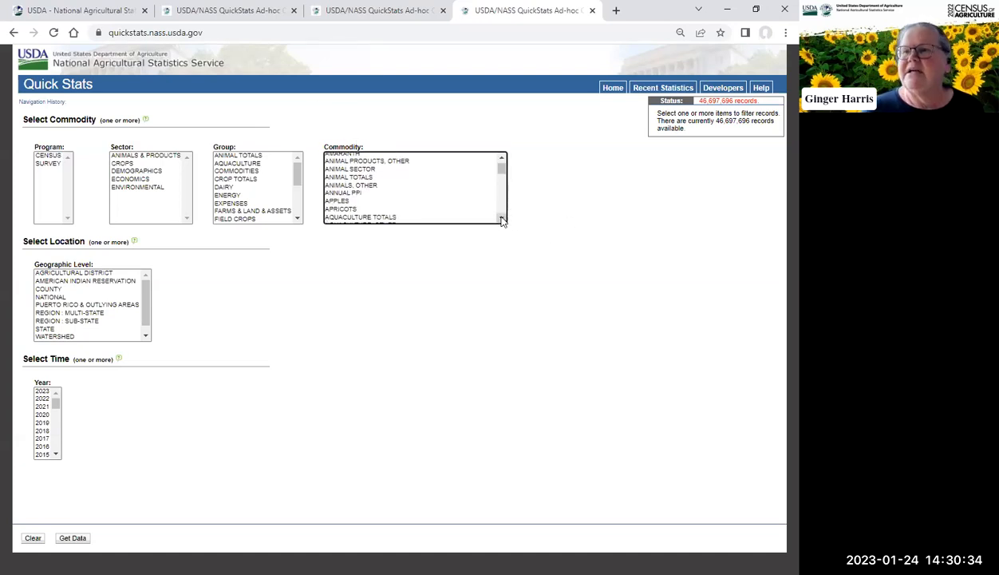
click(501, 218)
drag(502, 220, 502, 219)
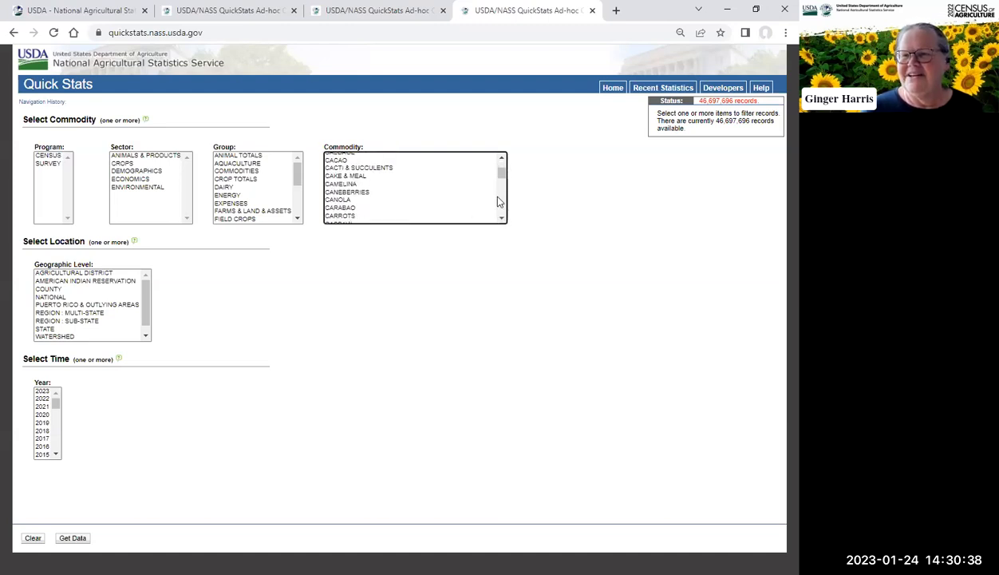
click(503, 221)
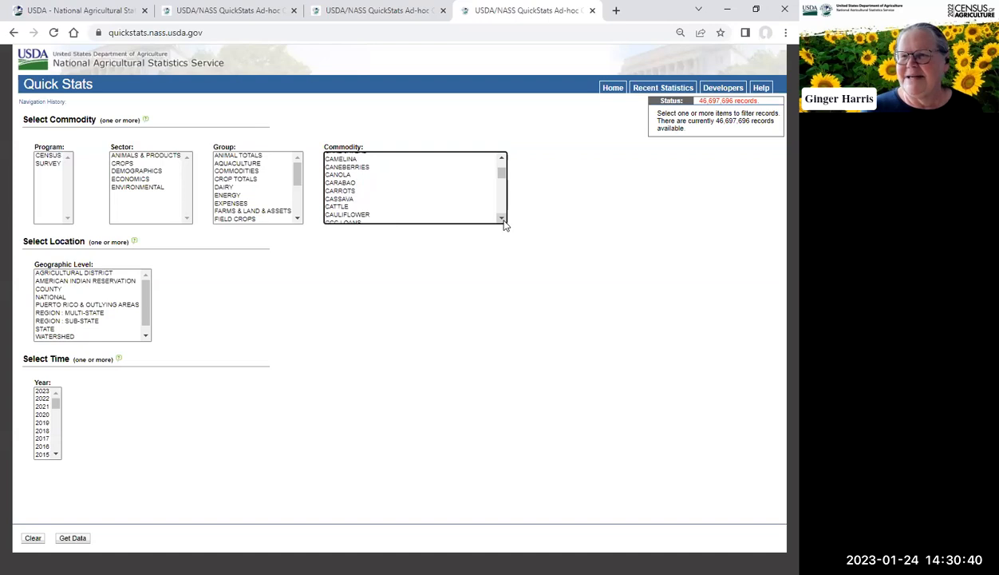
click(503, 220)
click(503, 220)
click(503, 220)
click(503, 220)
scroll(503, 221, down, 1)
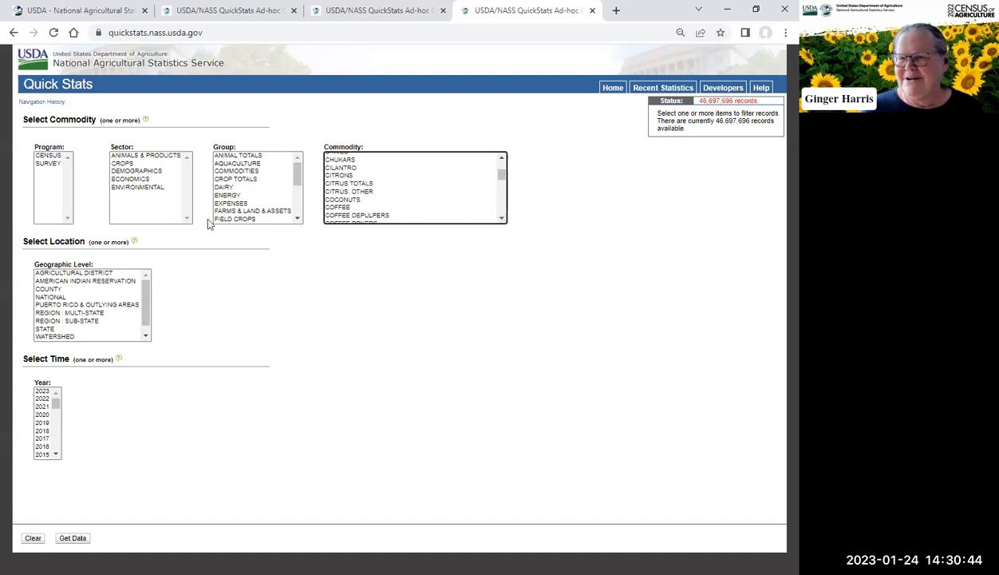
scroll(503, 221, down, 1)
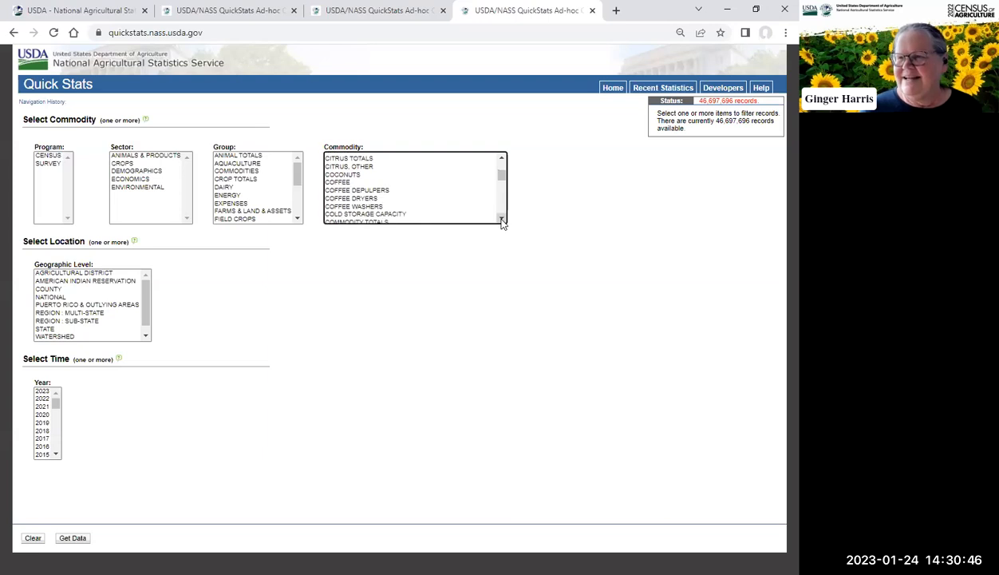
scroll(503, 221, down, 1)
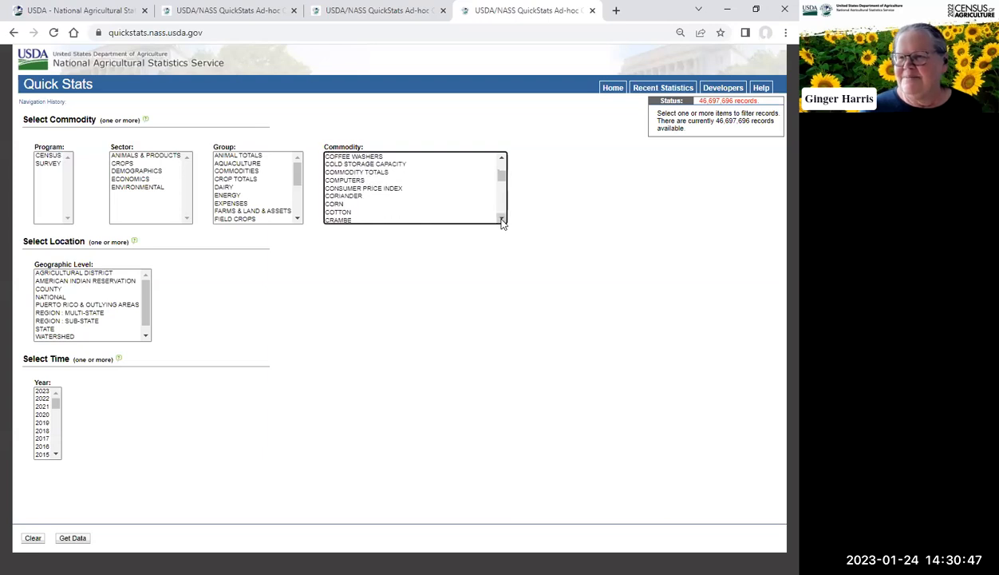
click(333, 205)
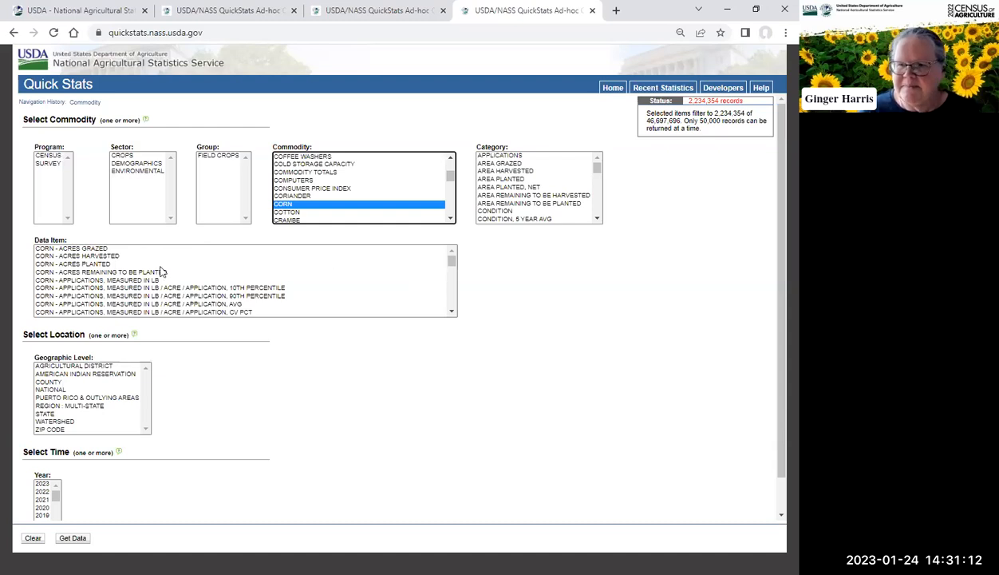
Step: Select year 2021 and both the NATIONAL and STATE geographic levels
click(42, 500)
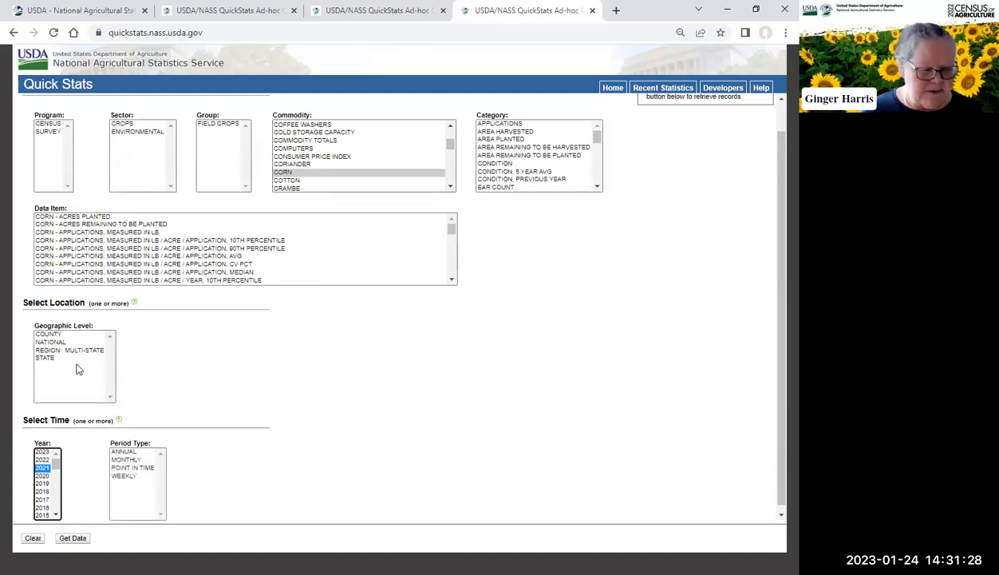
click(63, 341)
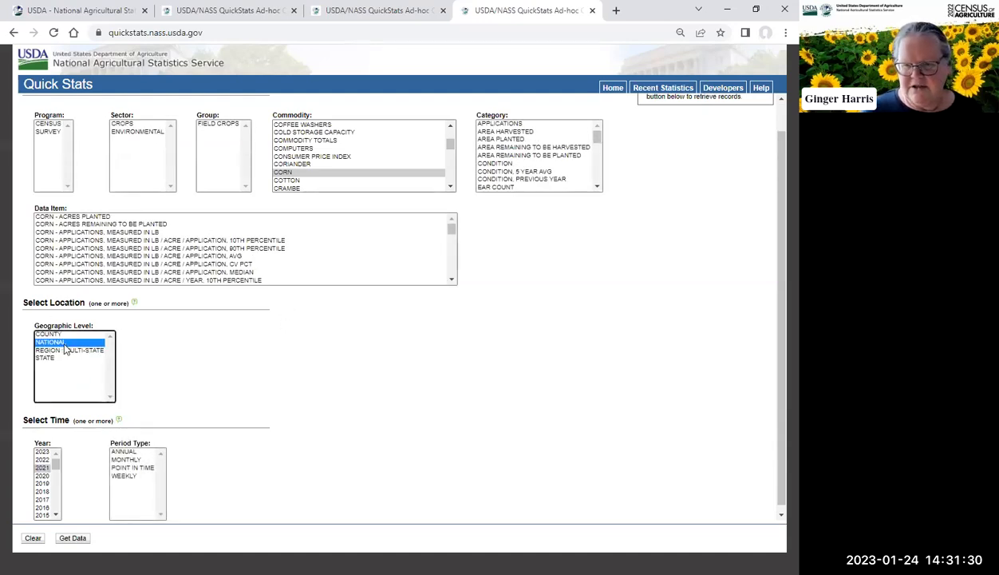
shift+click(52, 358)
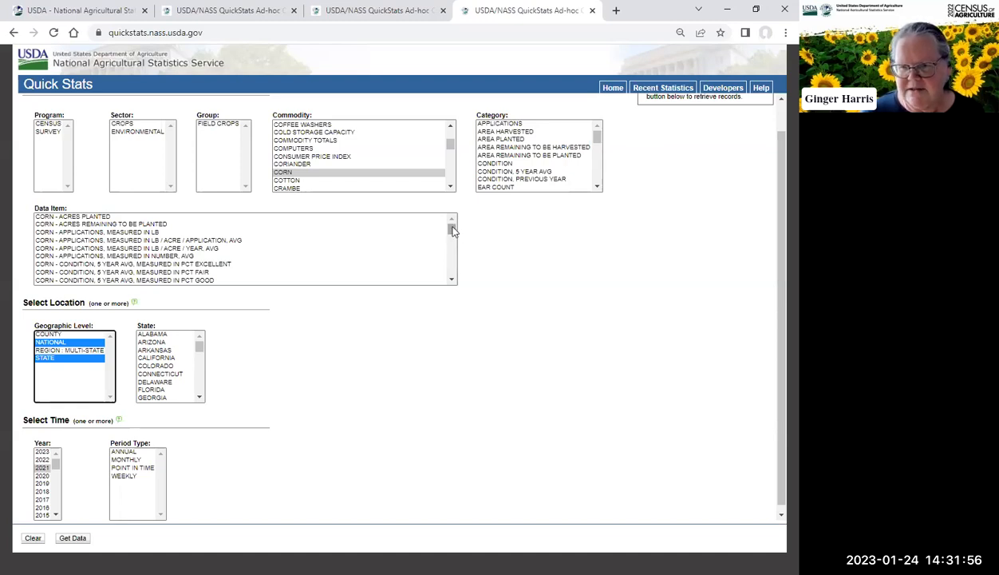
Step: Select the CORN, GRAIN, ORGANIC data items for acres harvested, operations with sales, production in BU, and sales in $
drag(451, 230, 453, 256)
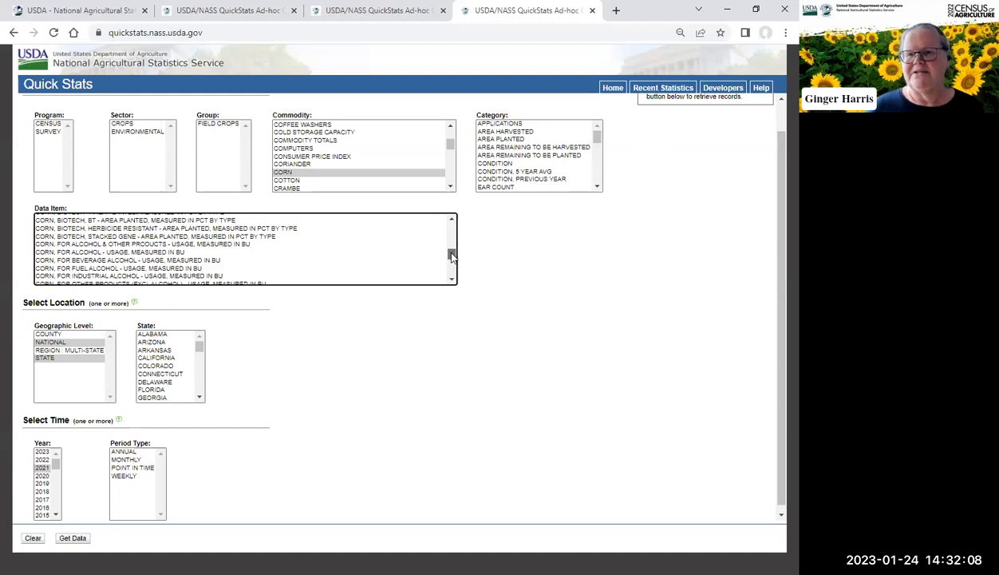
drag(452, 256, 452, 256)
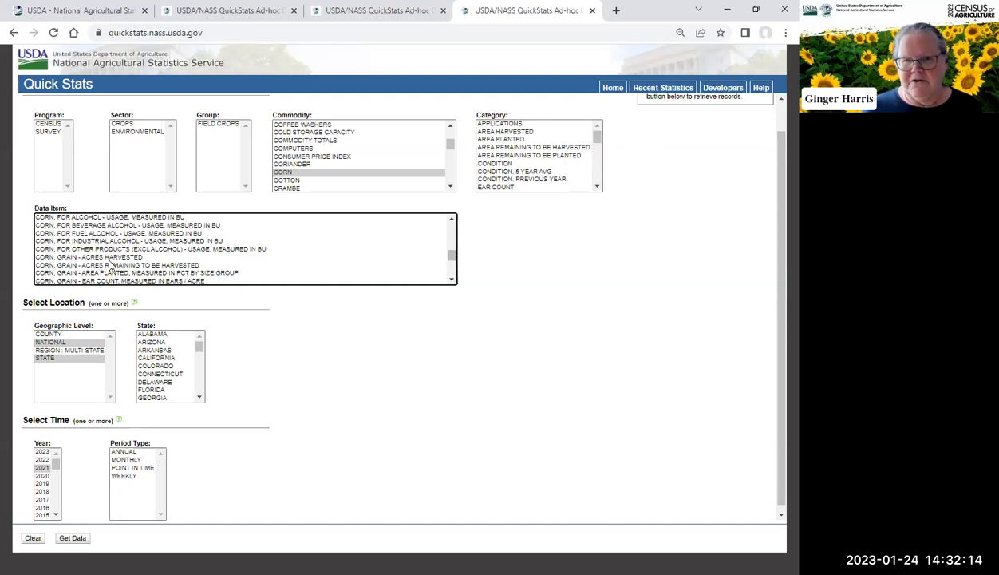
click(452, 280)
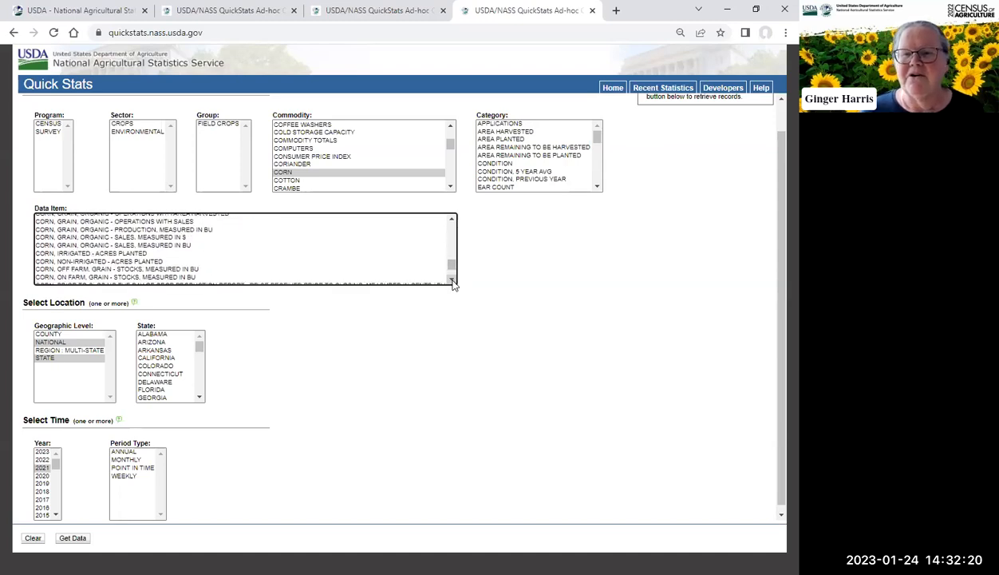
click(452, 220)
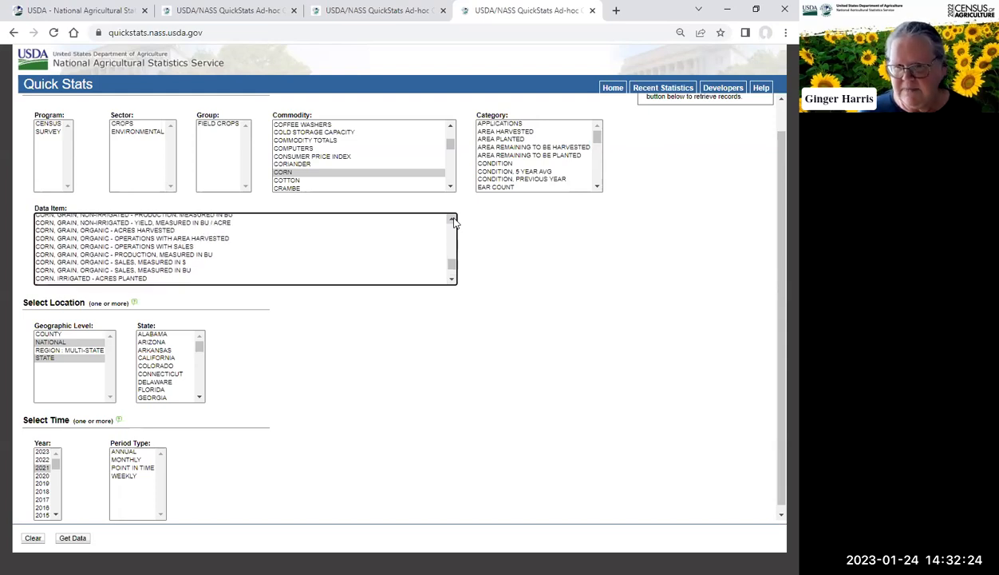
click(160, 230)
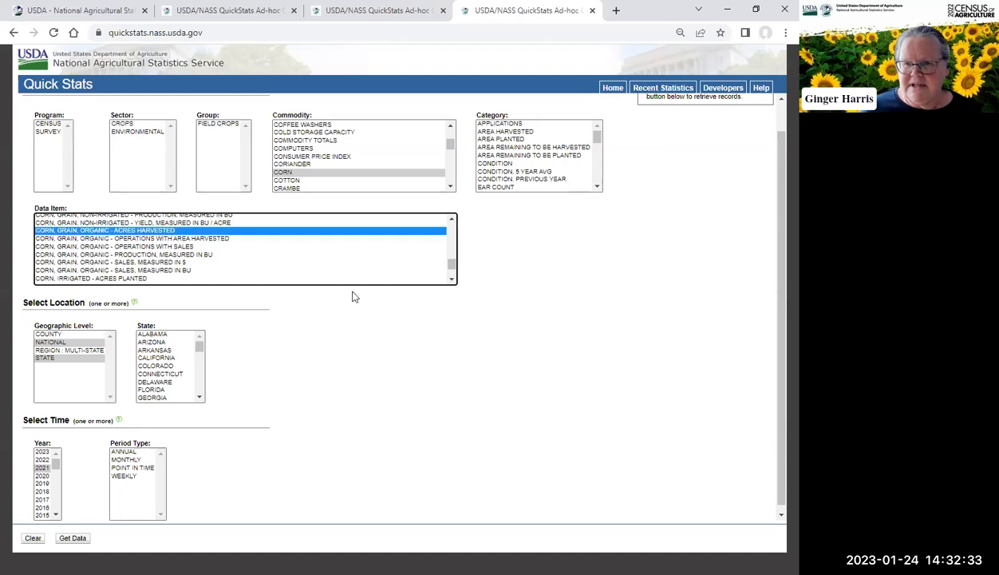
ctrl+click(178, 248)
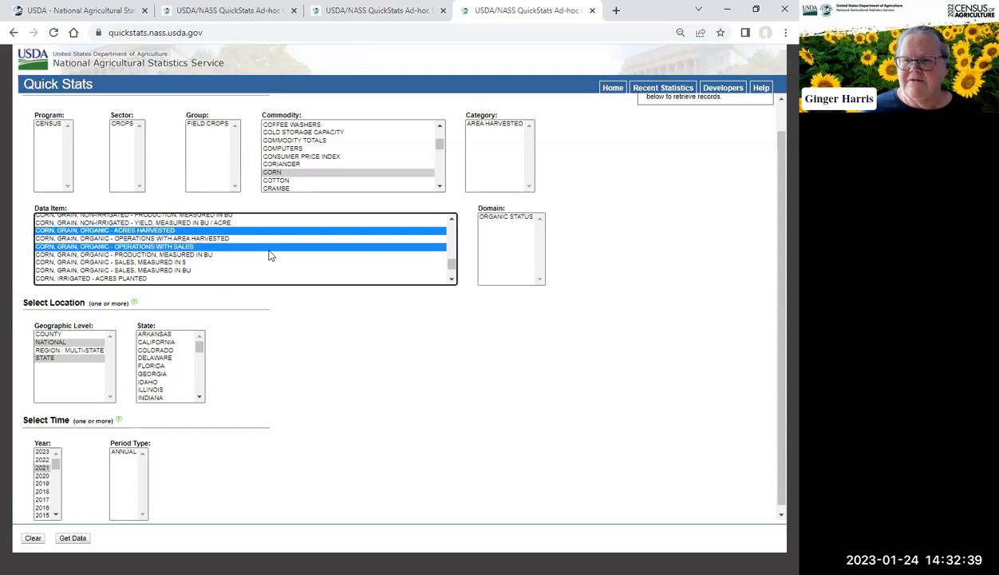
ctrl+click(212, 255)
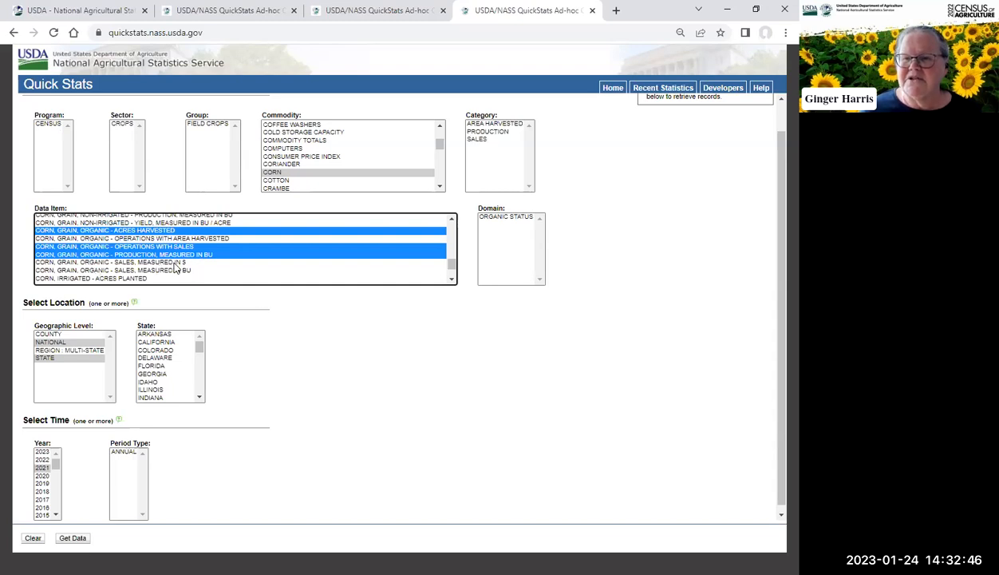
ctrl+click(174, 263)
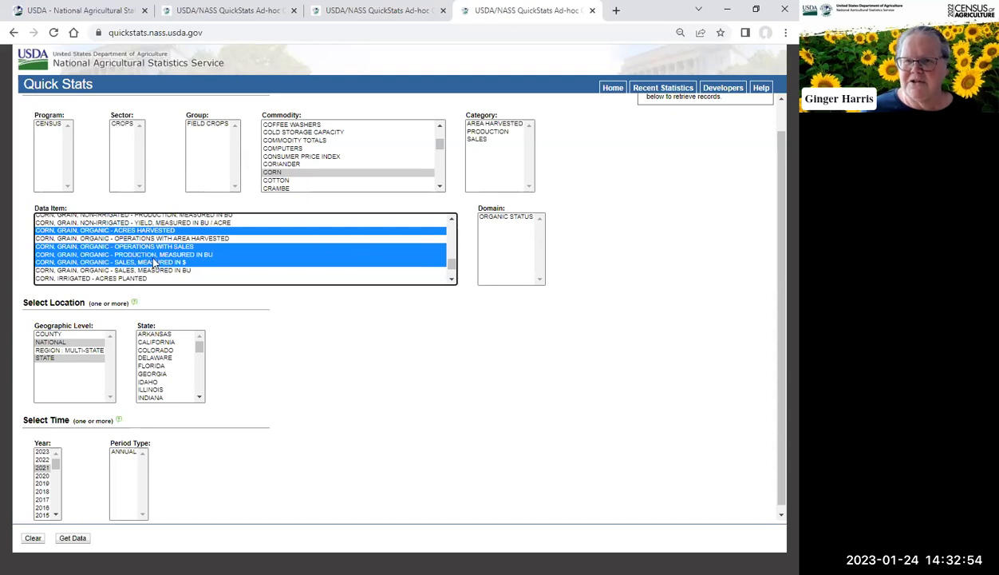
Step: Add the CORN, GRAIN - ACRES HARVESTED data item to the selection
click(452, 220)
click(451, 219)
click(452, 219)
click(452, 219)
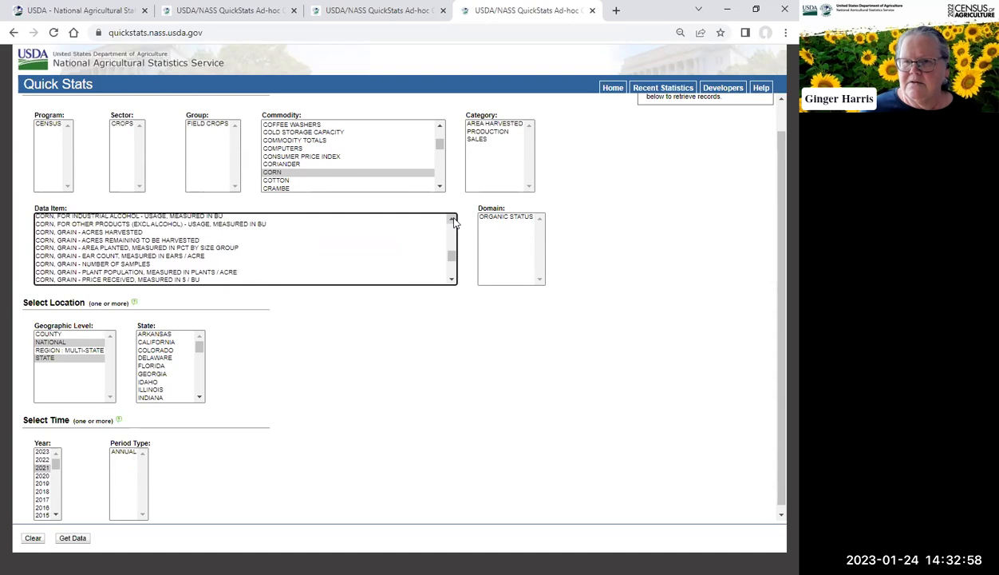
click(134, 232)
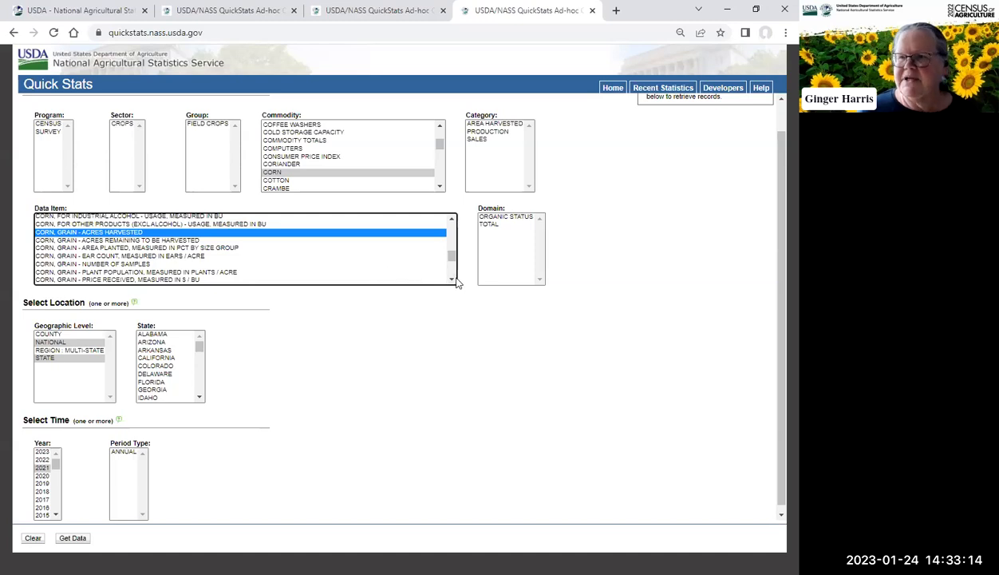
Step: Add the CORN, GRAIN - PRODUCTION, MEASURED IN $ and MEASURED IN BU items and retrieve the data
scroll(455, 279, down, 1)
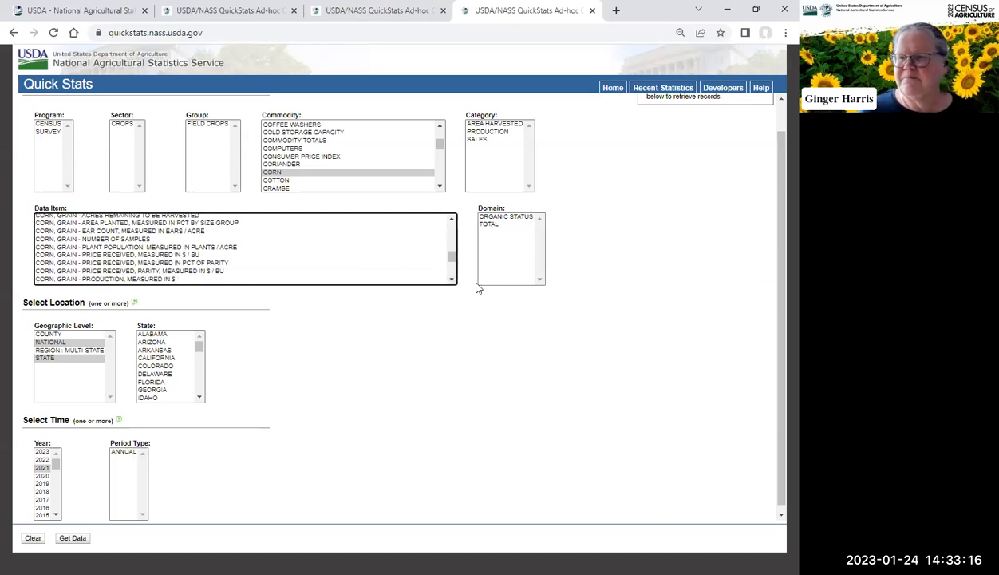
scroll(159, 267, down, 1)
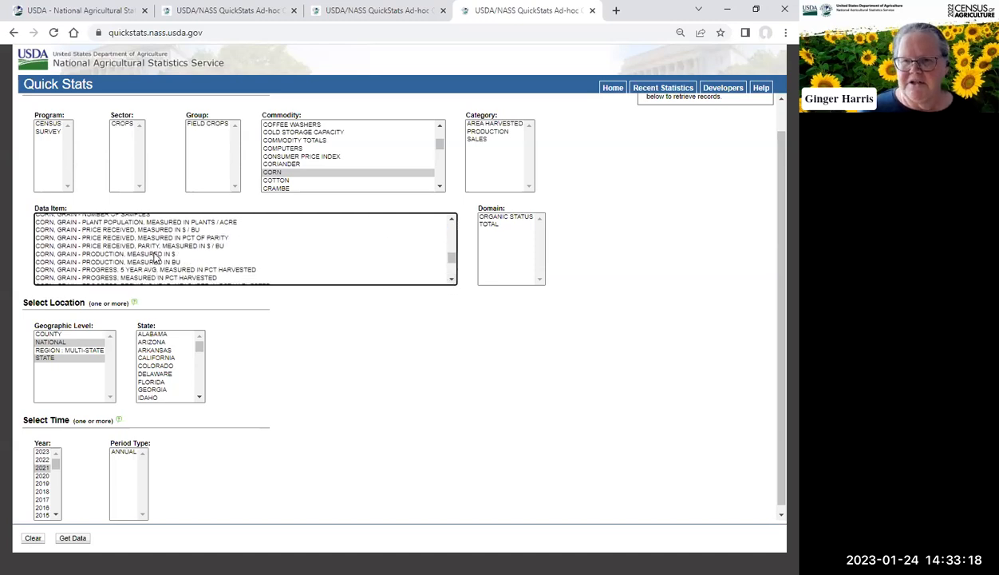
click(157, 253)
ctrl+click(152, 261)
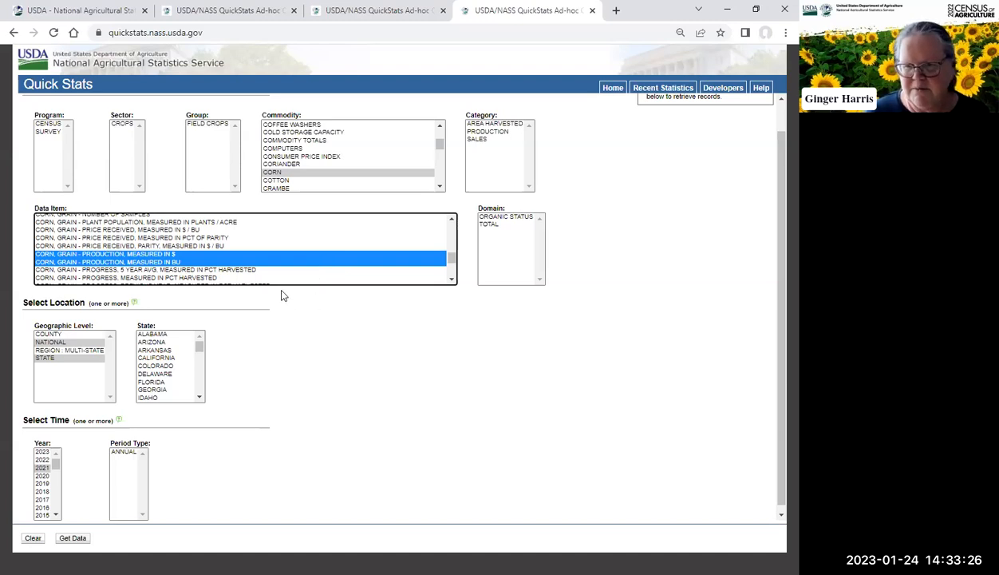
scroll(683, 263, up, 1)
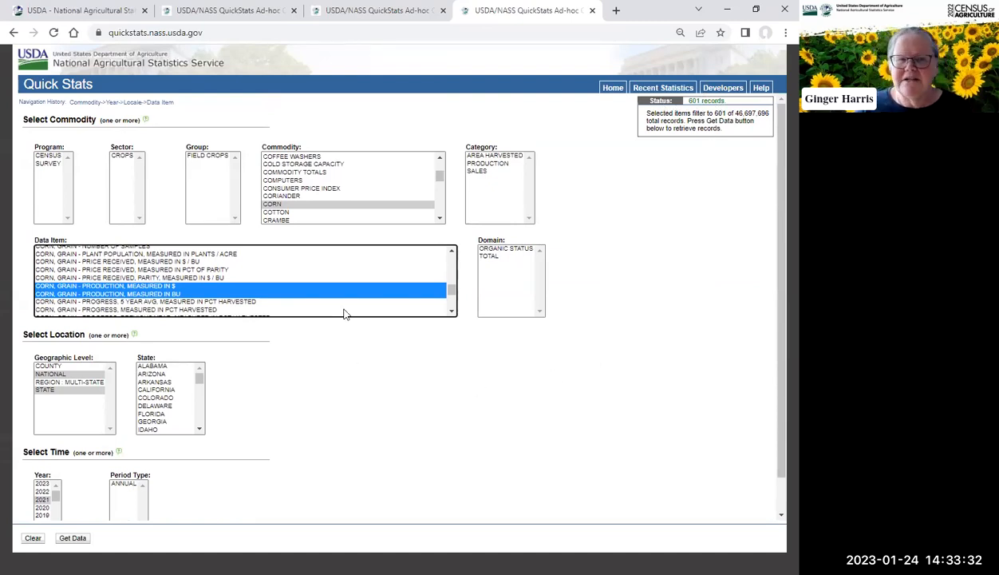
scroll(346, 349, down, 1)
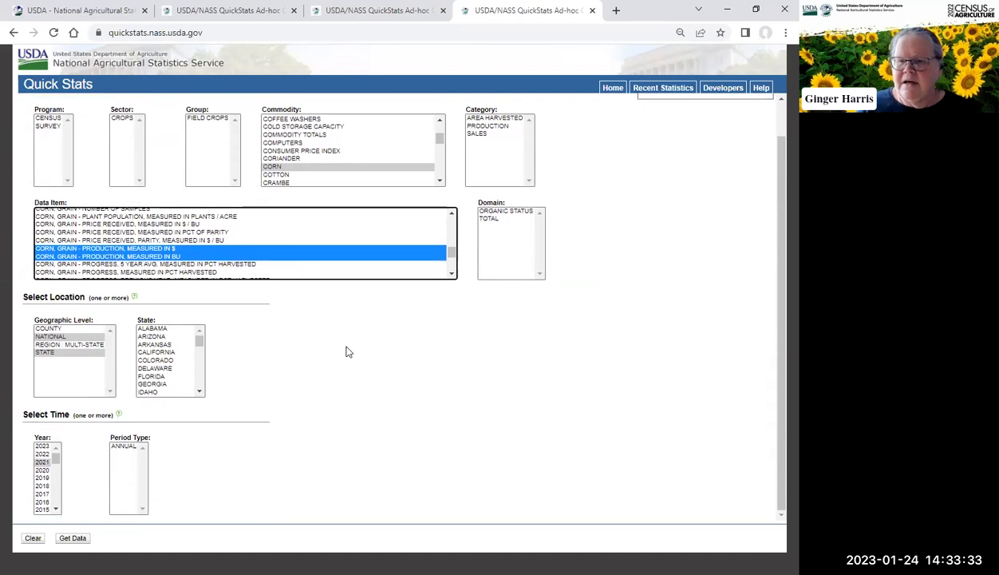
click(71, 539)
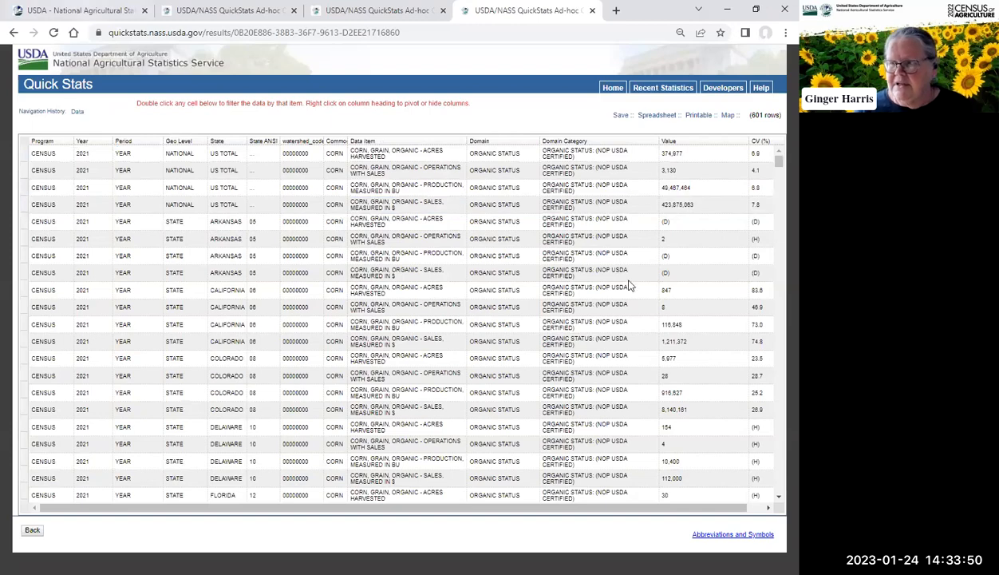
Step: Scroll through the retrieved corn results table to the bottom and back
drag(779, 162, 780, 451)
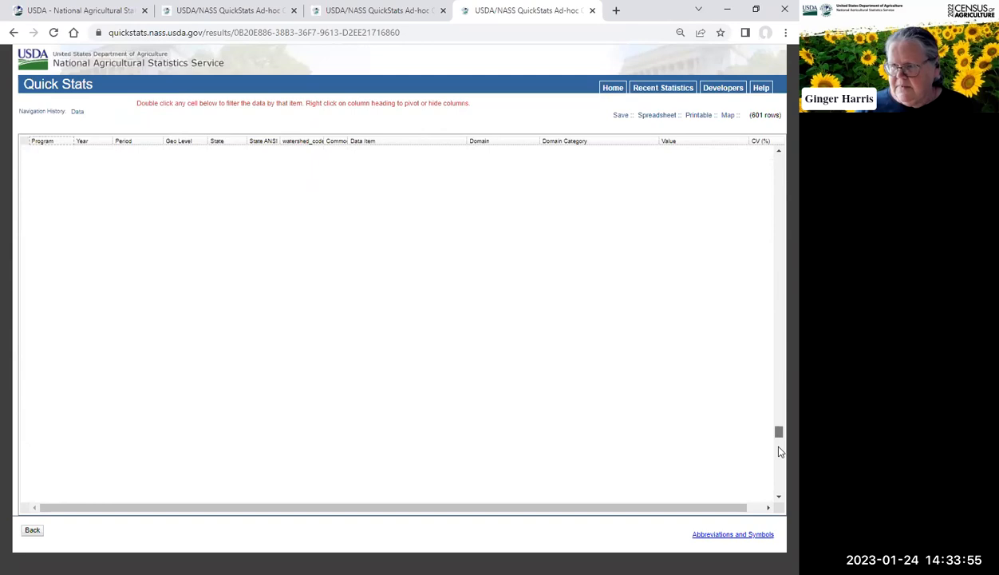
click(780, 496)
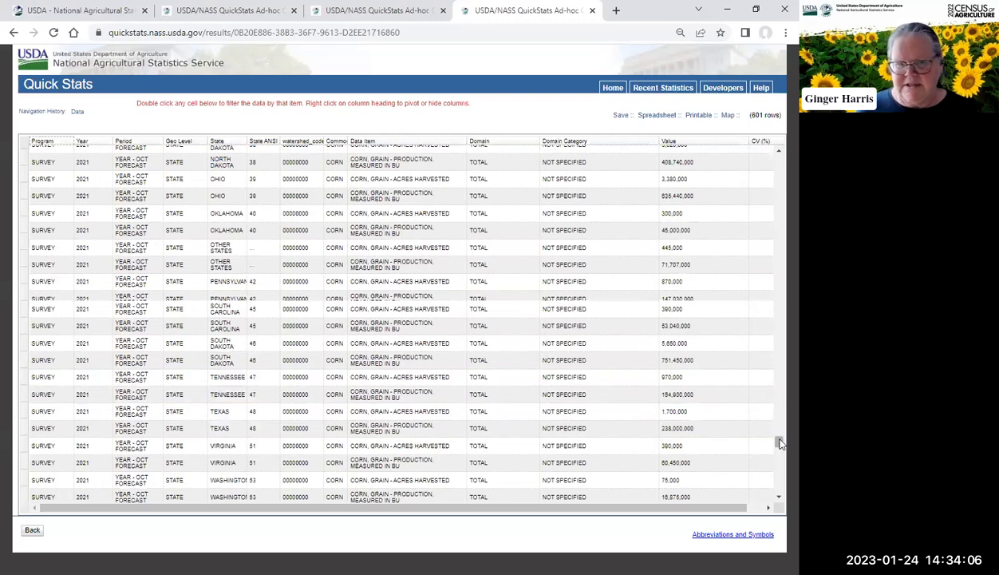
drag(780, 443, 779, 158)
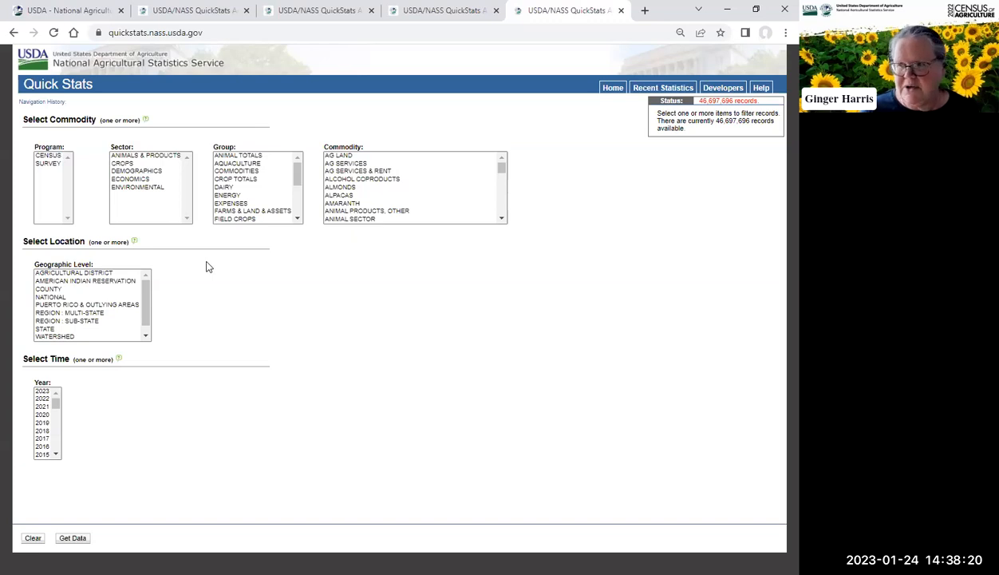
Step: Open the Quick Stats Help tutorials page, then return to the Home query page
click(762, 89)
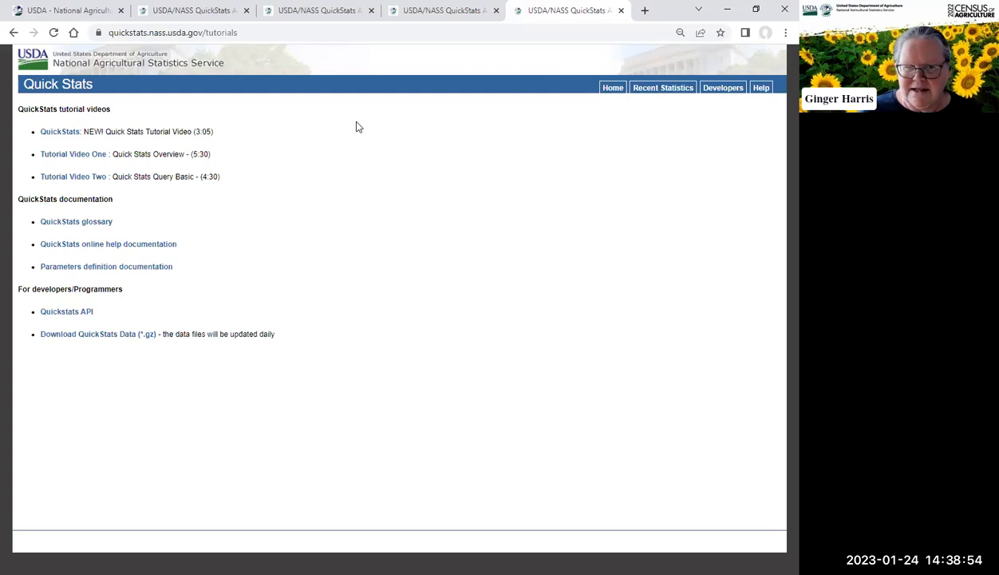
click(613, 88)
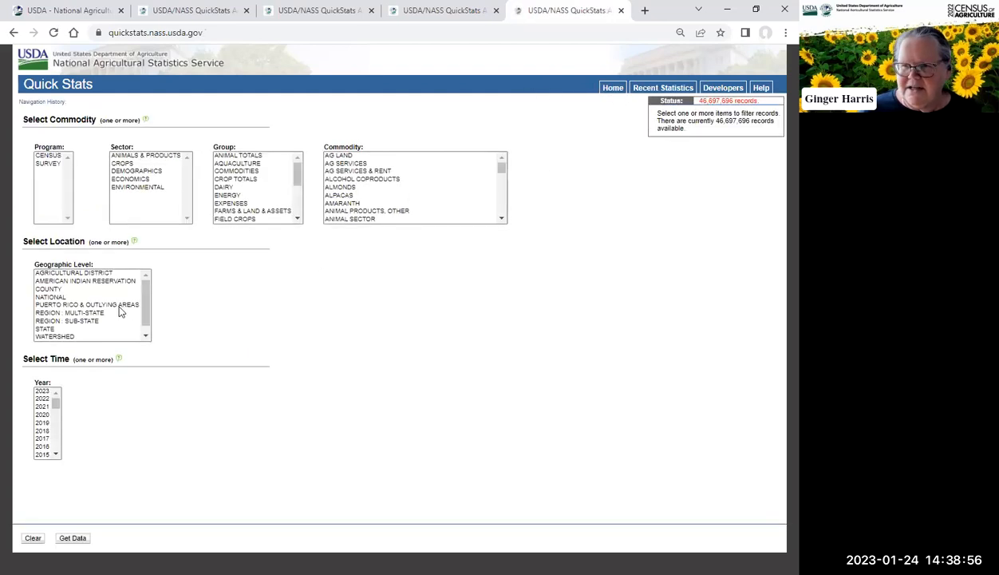